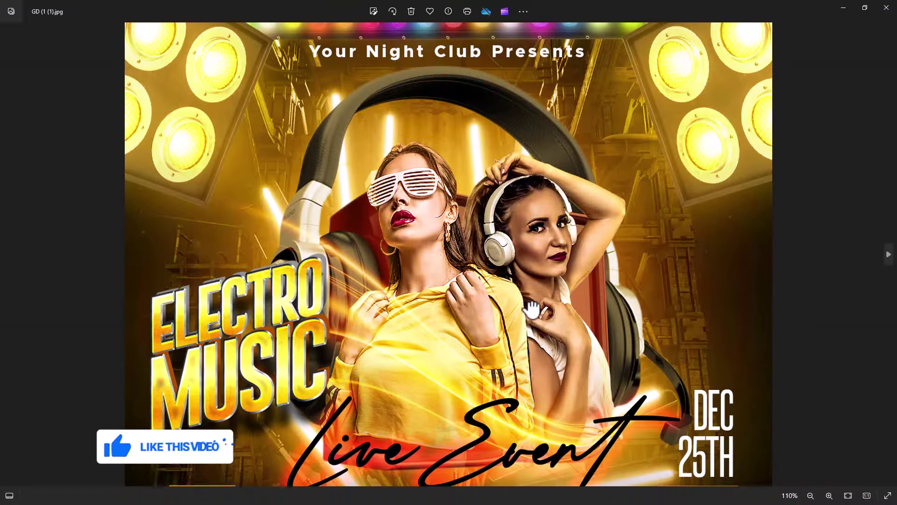
Step: Zoom and pan over the first sample party flyers in Windows Photos
scroll(568, 379, up, 3)
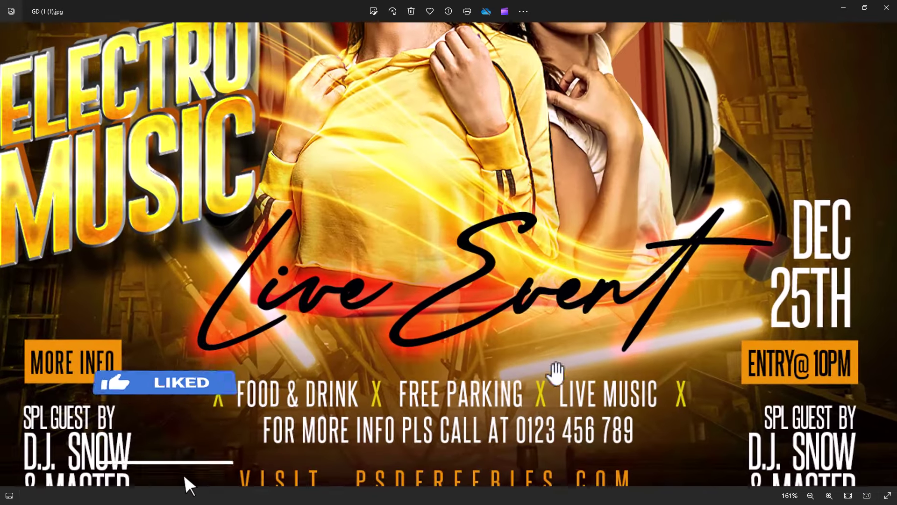
scroll(535, 177, up, 8)
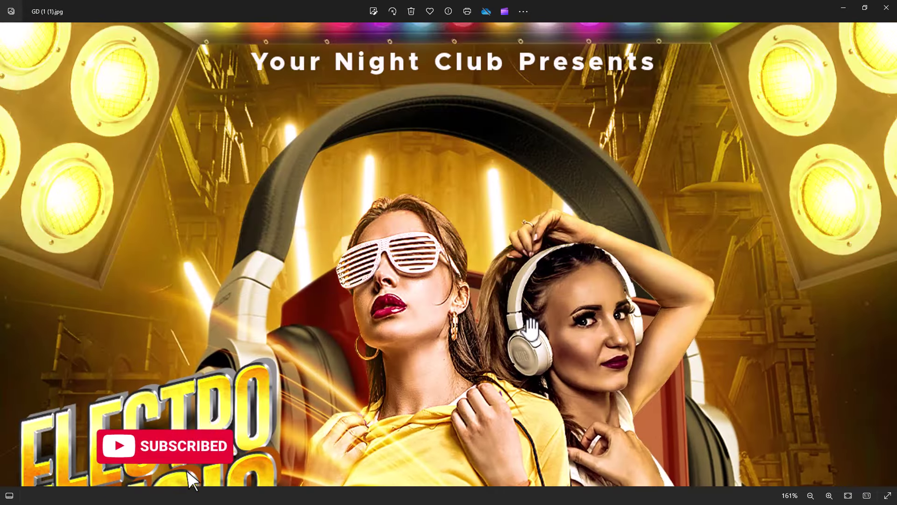
scroll(528, 262, down, 5)
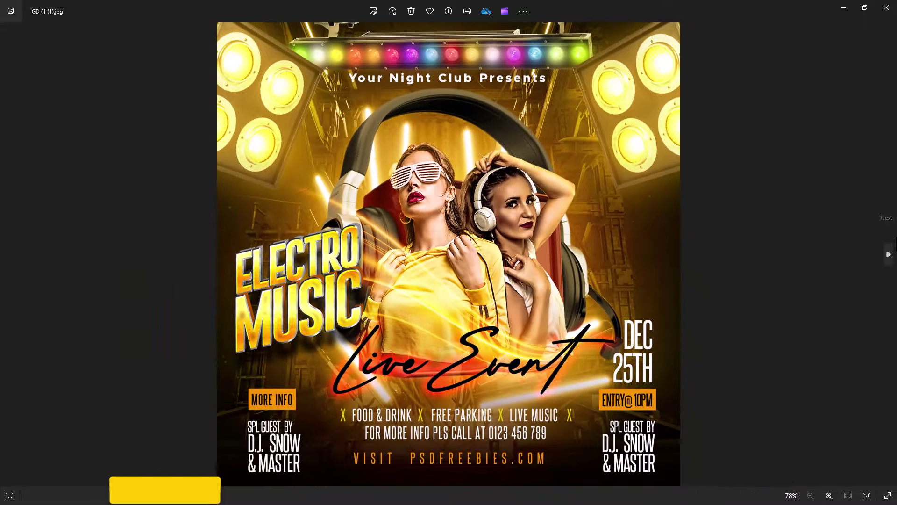
click(889, 255)
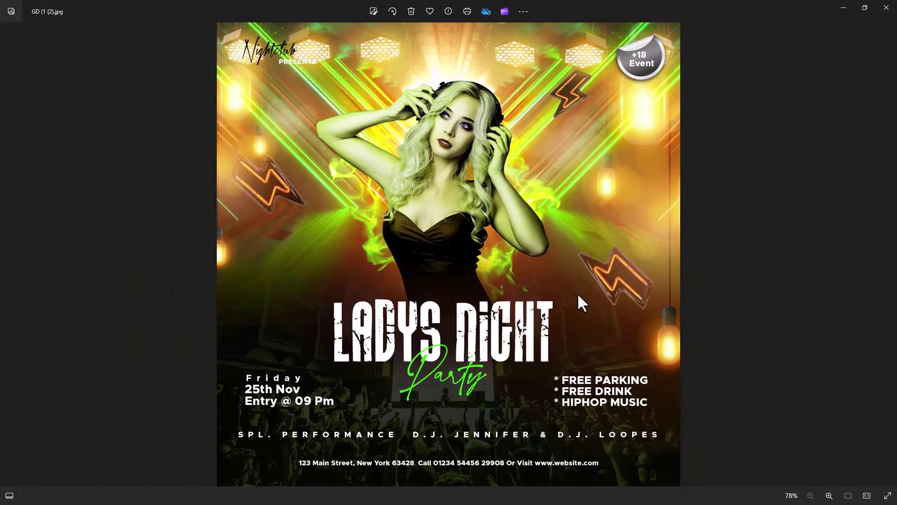
scroll(579, 297, up, 3)
mouse_move(575, 111)
mouse_down()
mouse_move(587, 366)
mouse_move(581, 124)
mouse_up()
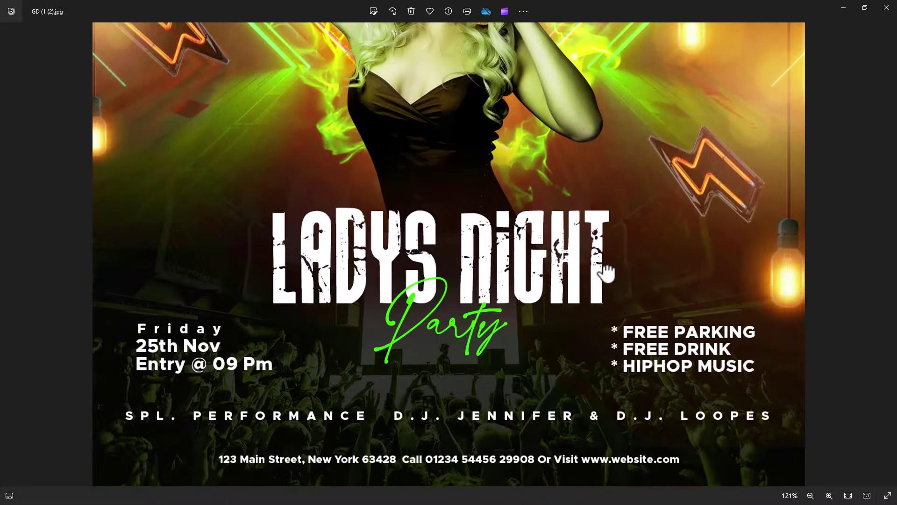
scroll(601, 240, down, 3)
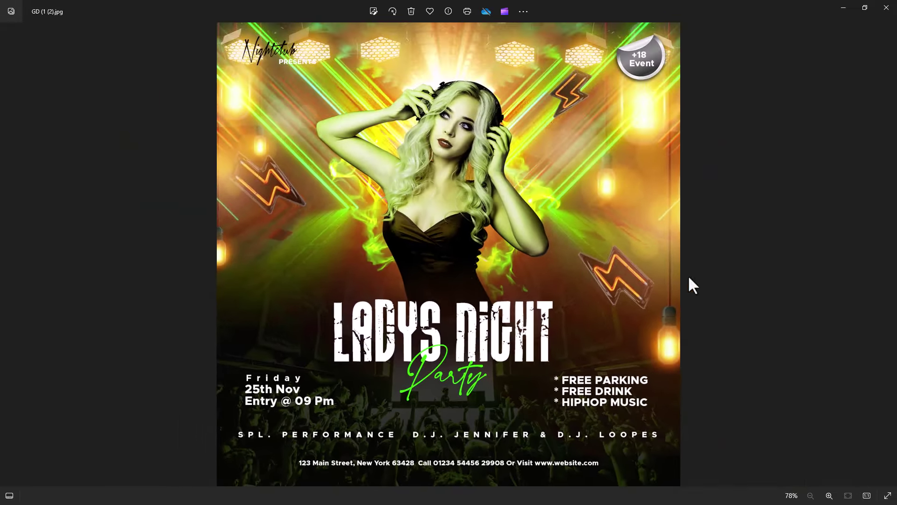
Step: Inspect the neon Ladies flyer's details, then the top of the pink Electro Night flyer
click(888, 255)
scroll(594, 282, up, 3)
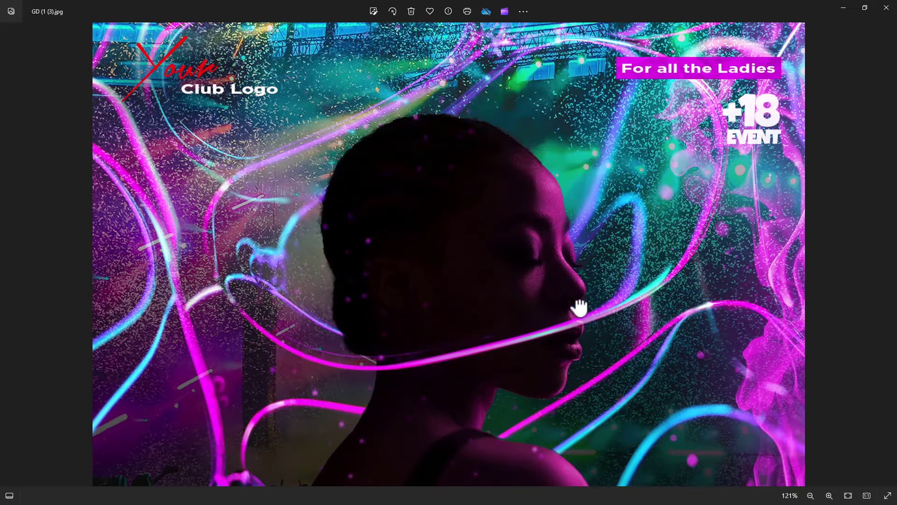
drag(580, 331, 591, 145)
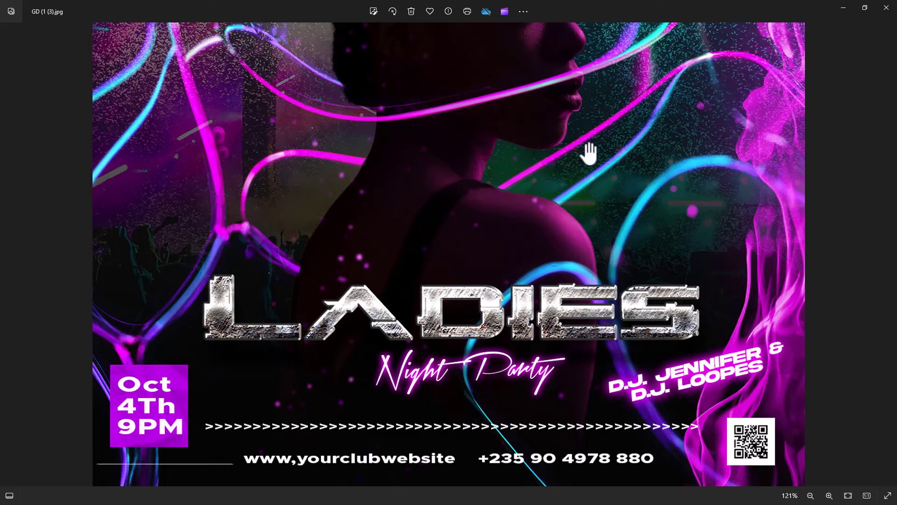
scroll(588, 215, down, 1)
scroll(588, 214, down, 1)
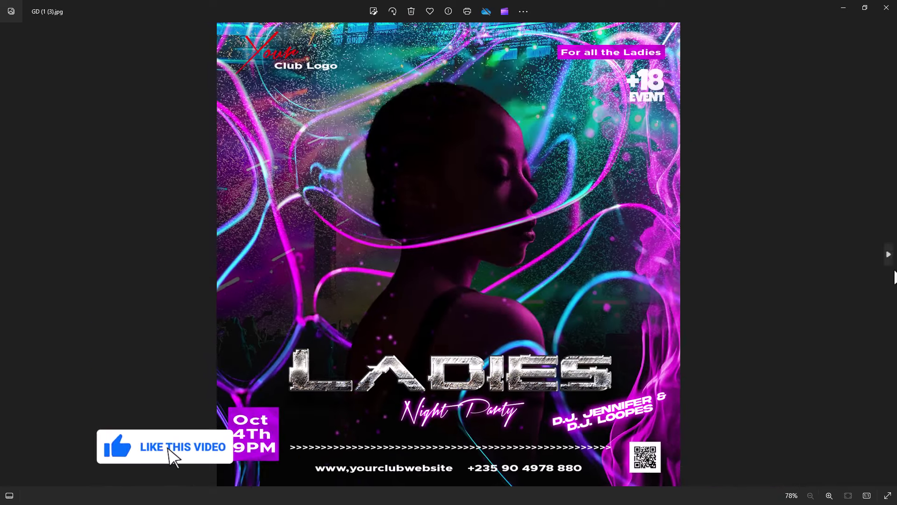
click(889, 255)
scroll(557, 260, up, 3)
mouse_move(563, 252)
mouse_down()
mouse_move(564, 297)
mouse_move(556, 105)
mouse_up()
Step: Examine the Saturday Night flyer's face, title and event details
scroll(565, 225, down, 2)
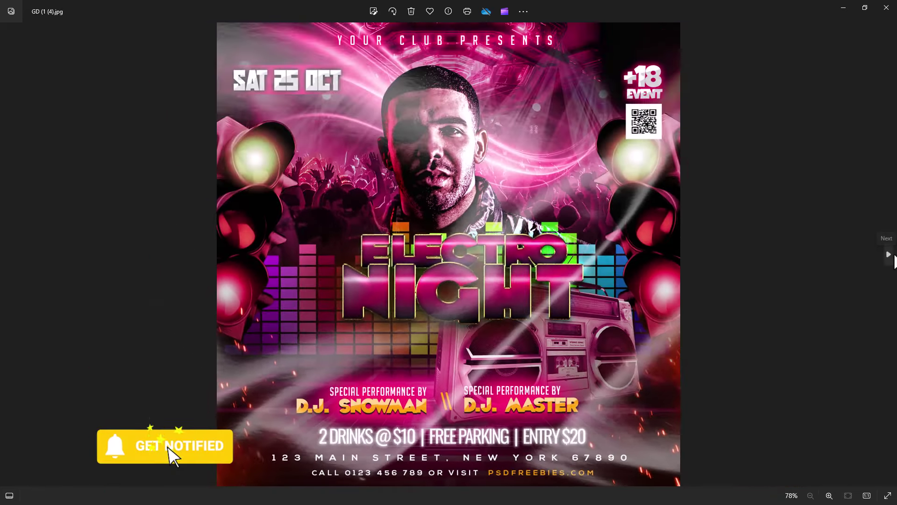
click(889, 255)
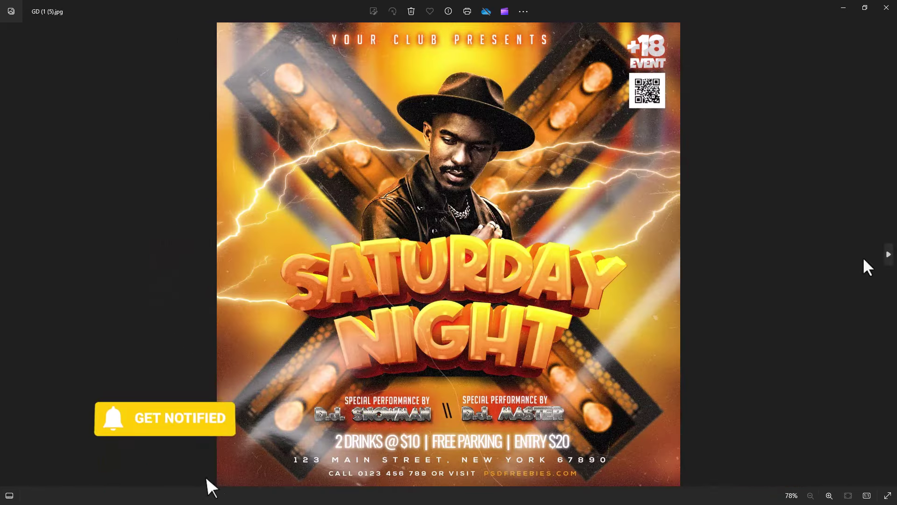
scroll(591, 267, up, 2)
scroll(587, 194, up, 2)
mouse_move(586, 194)
mouse_down()
mouse_move(583, 326)
mouse_move(571, 170)
mouse_up()
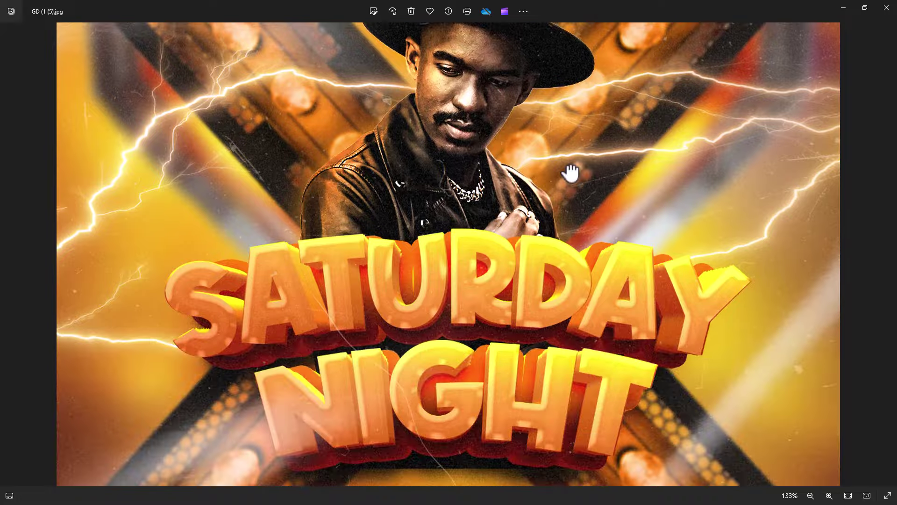
drag(566, 264, 571, 225)
scroll(568, 187, down, 3)
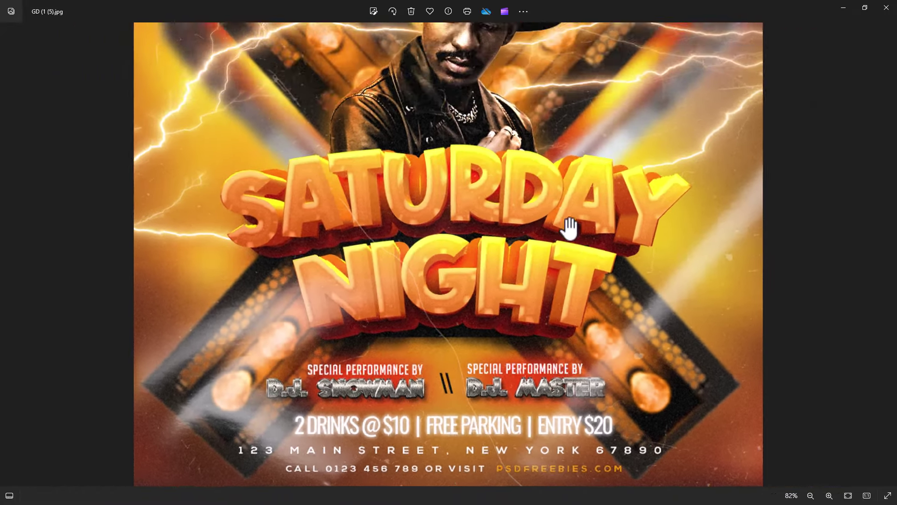
Step: Inspect the Weekend Saturday Night flyer's face, address and event details
click(889, 255)
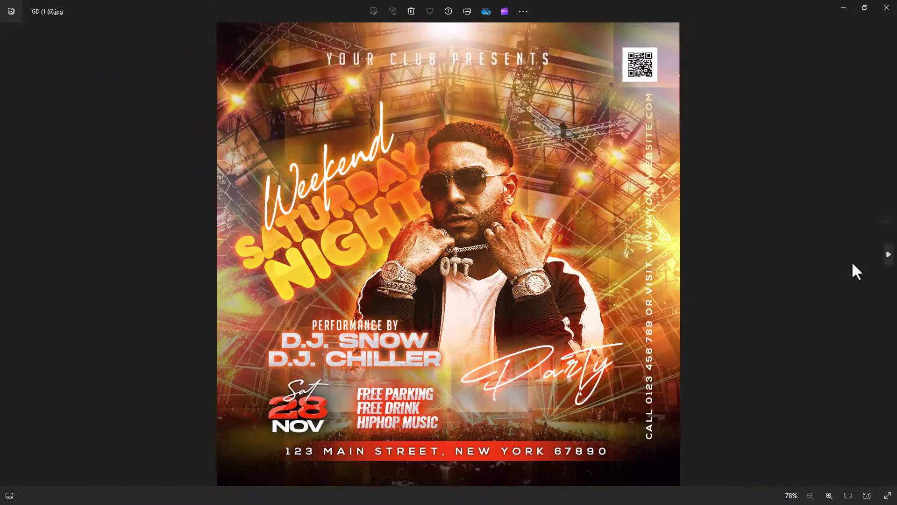
scroll(517, 80, up, 2)
drag(517, 80, 516, 273)
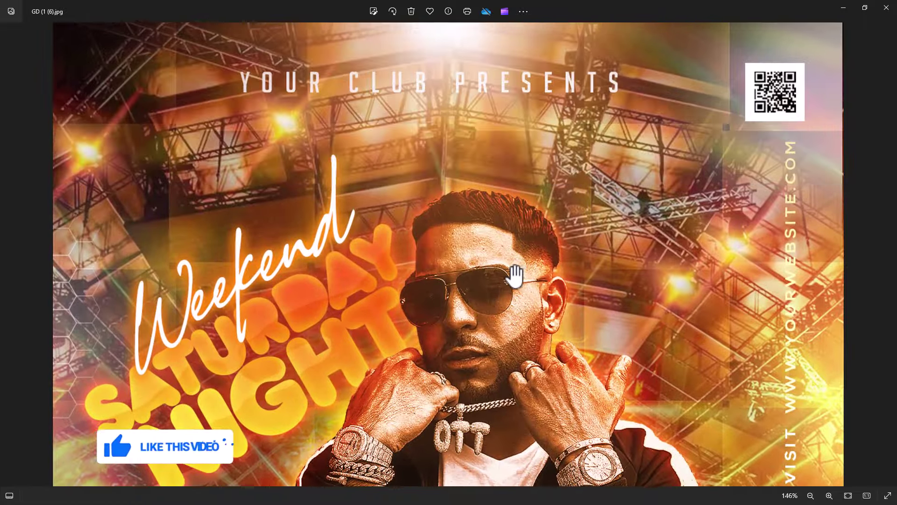
scroll(517, 273, up, 2)
drag(525, 236, 531, 60)
scroll(559, 242, down, 1)
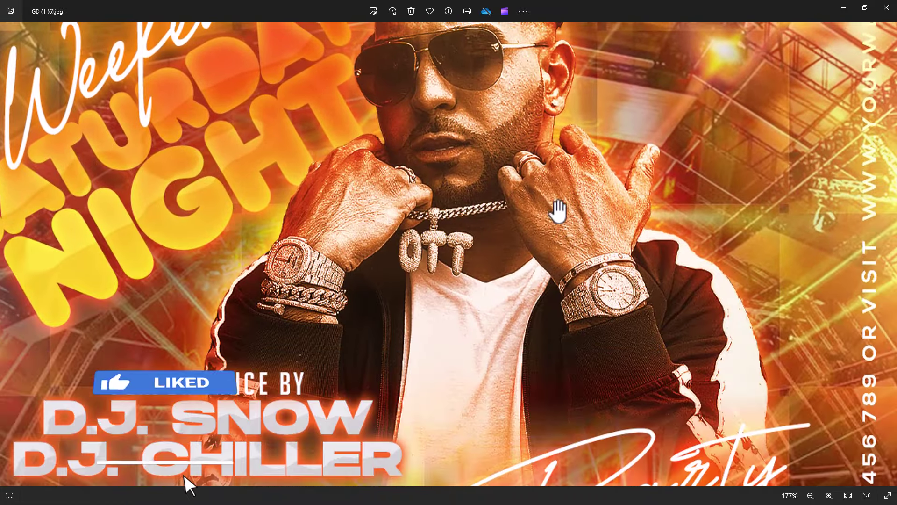
drag(557, 206, 541, 80)
drag(537, 286, 519, 199)
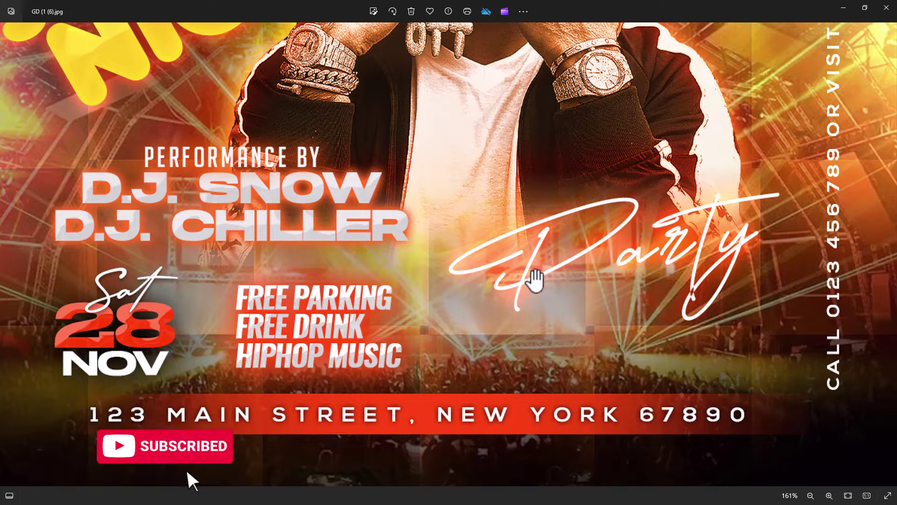
scroll(535, 280, down, 3)
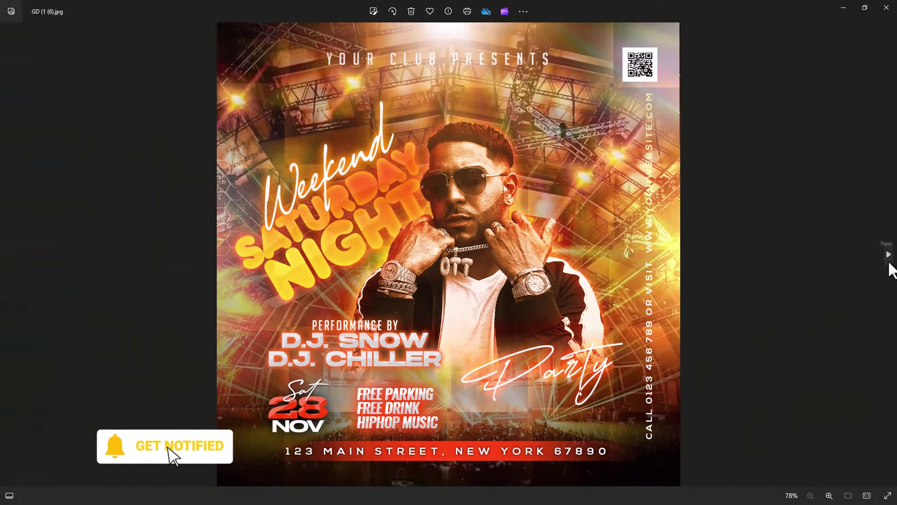
Step: Look over the red and green Electro Night flyers, including performers and address lines
click(889, 263)
scroll(565, 291, up, 2)
scroll(541, 295, up, 1)
mouse_move(535, 300)
mouse_down()
mouse_move(534, 330)
mouse_move(537, 240)
mouse_up()
drag(510, 418, 509, 253)
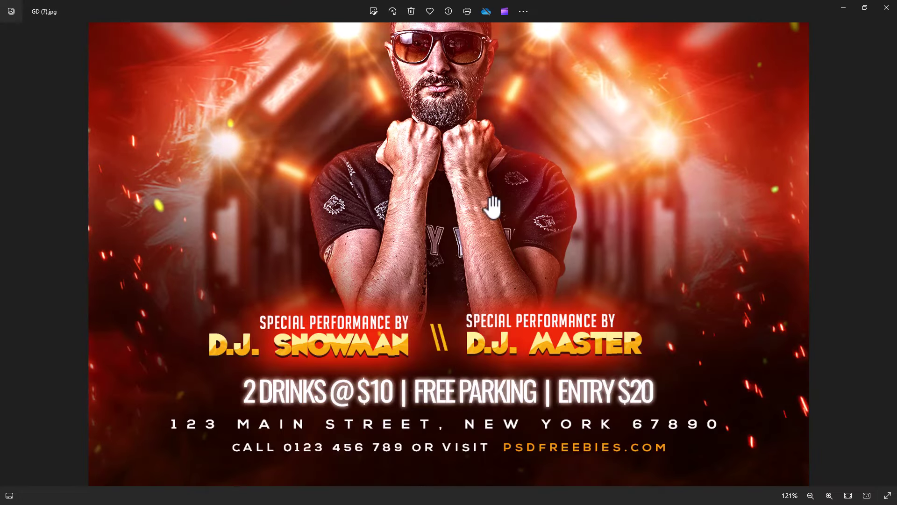
scroll(493, 205, down, 2)
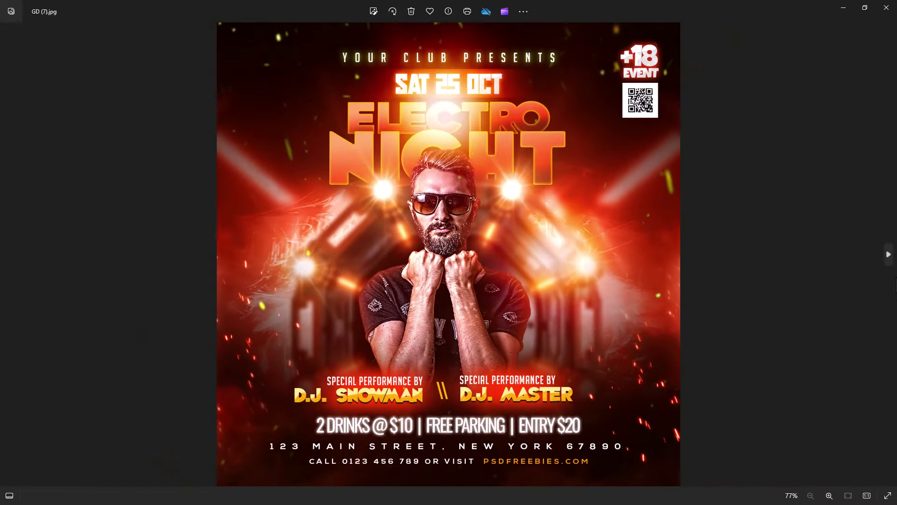
click(887, 256)
scroll(469, 303, up, 2)
mouse_move(500, 140)
mouse_down()
mouse_move(503, 333)
mouse_move(487, 145)
mouse_up()
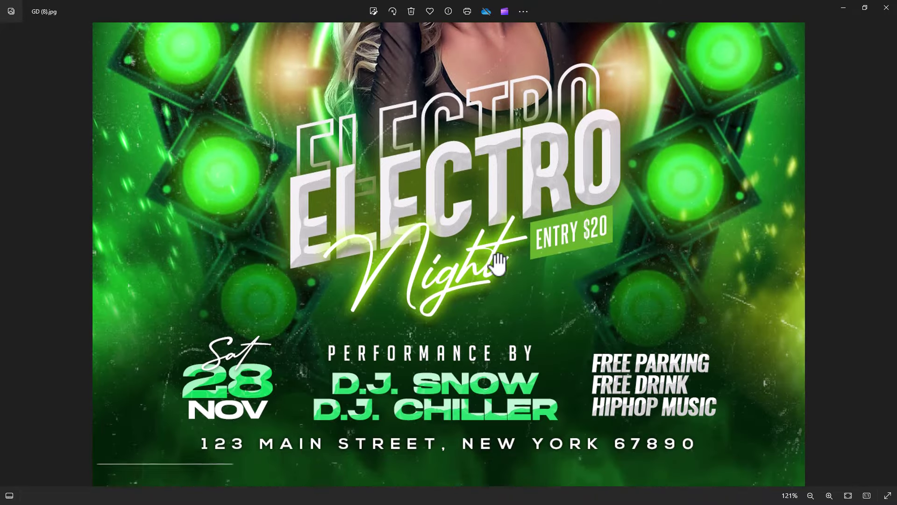
scroll(498, 264, down, 2)
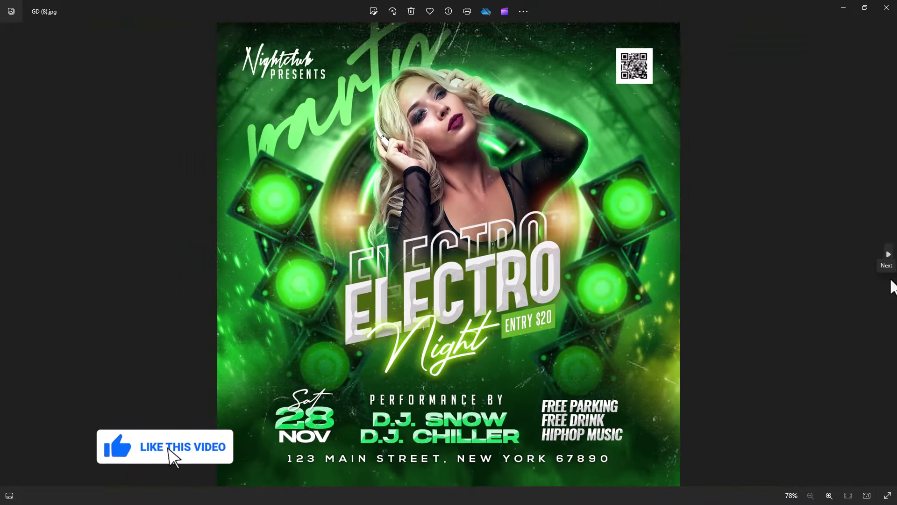
Step: Inspect the pink Electro Weekend flyer, then the Flashback Friday title and address strip
click(890, 286)
scroll(585, 310, up, 2)
scroll(582, 296, up, 1)
mouse_move(575, 320)
mouse_down()
mouse_move(571, 348)
mouse_move(572, 170)
mouse_up()
drag(575, 287, 545, 76)
scroll(561, 270, down, 3)
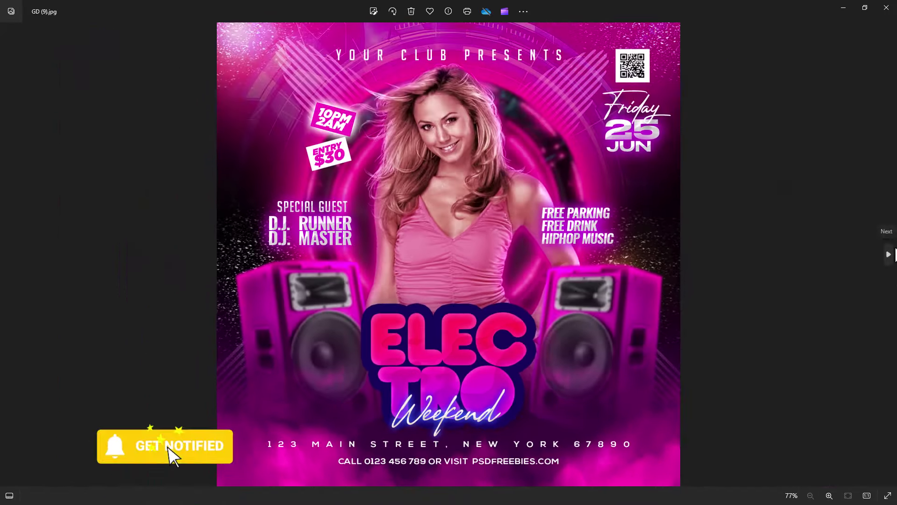
click(889, 254)
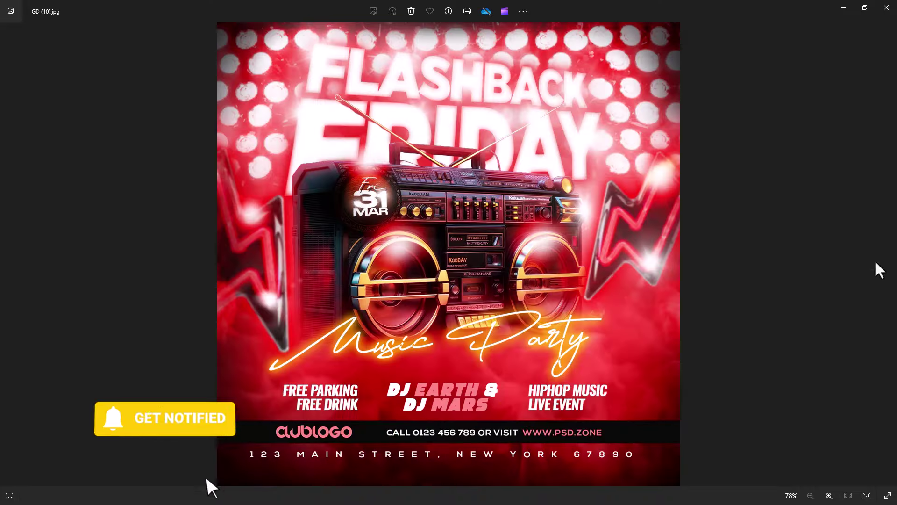
scroll(563, 126, up, 3)
mouse_move(563, 126)
mouse_down()
mouse_move(551, 311)
mouse_move(554, 170)
mouse_up()
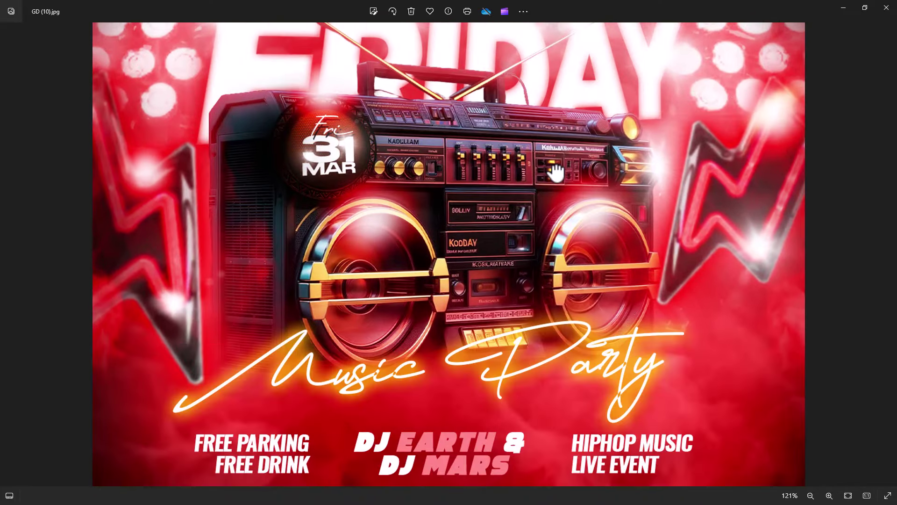
drag(556, 210, 542, 106)
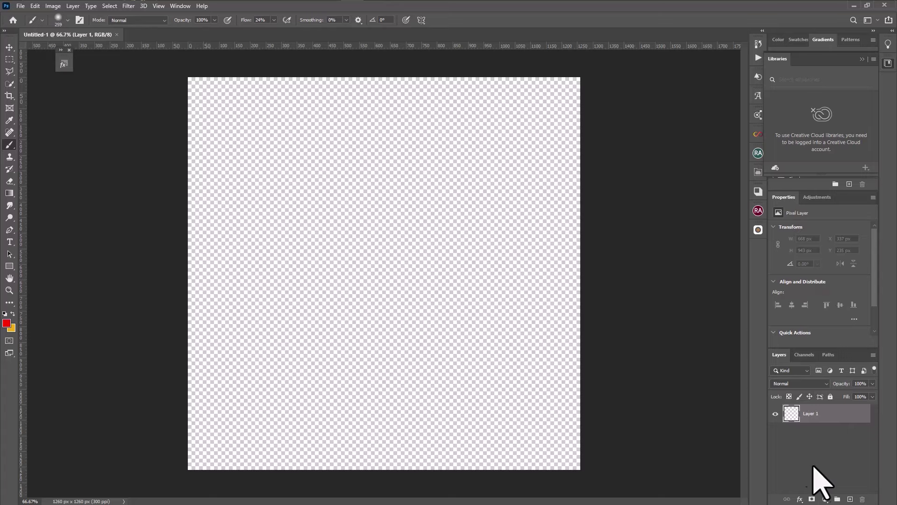
Step: Cover the canvas with a black Solid Color fill layer
click(824, 499)
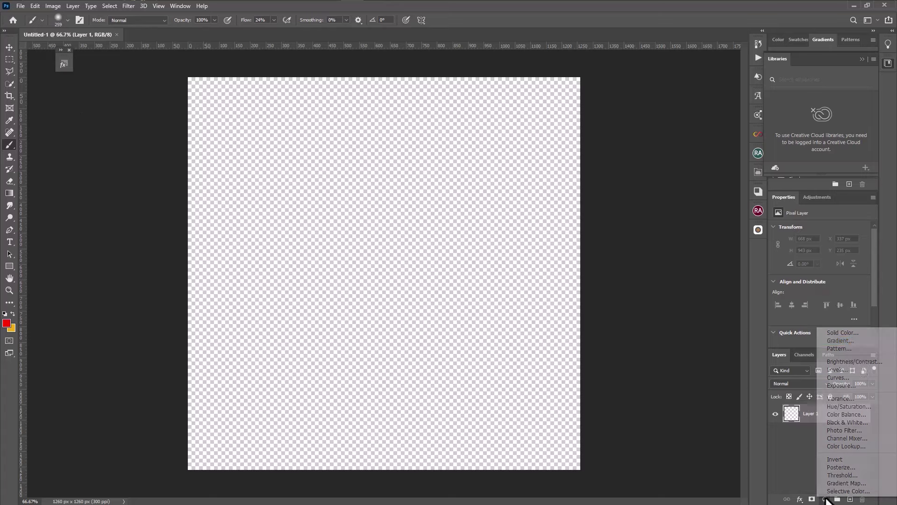
click(848, 336)
click(696, 301)
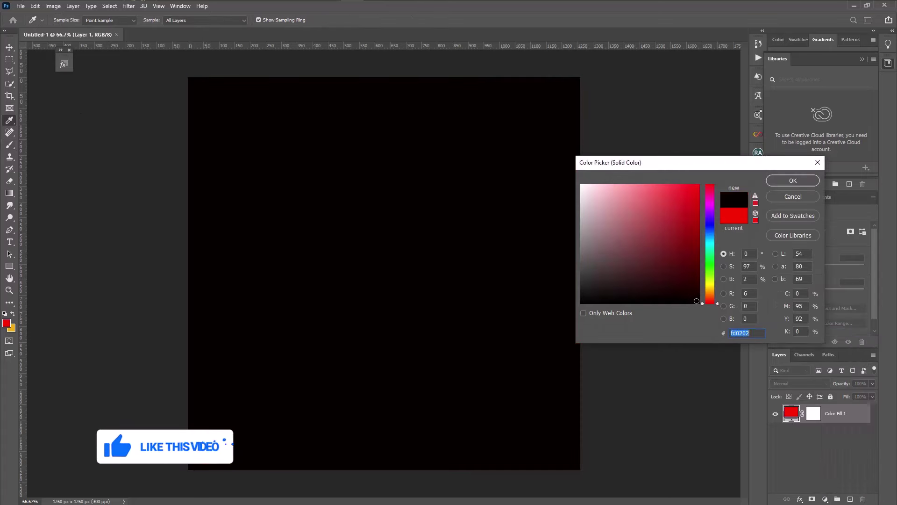
click(793, 180)
key(b)
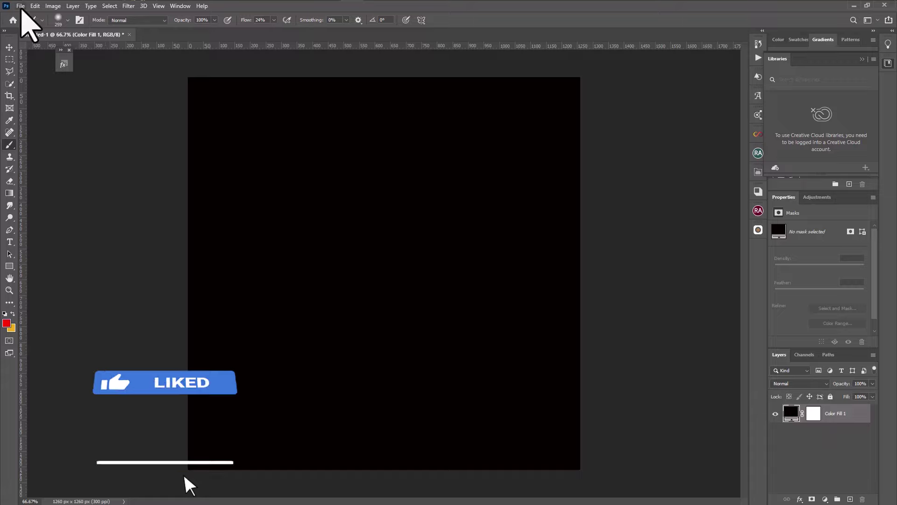
Step: Place the BG light-bar image as an embedded layer
click(19, 6)
click(45, 190)
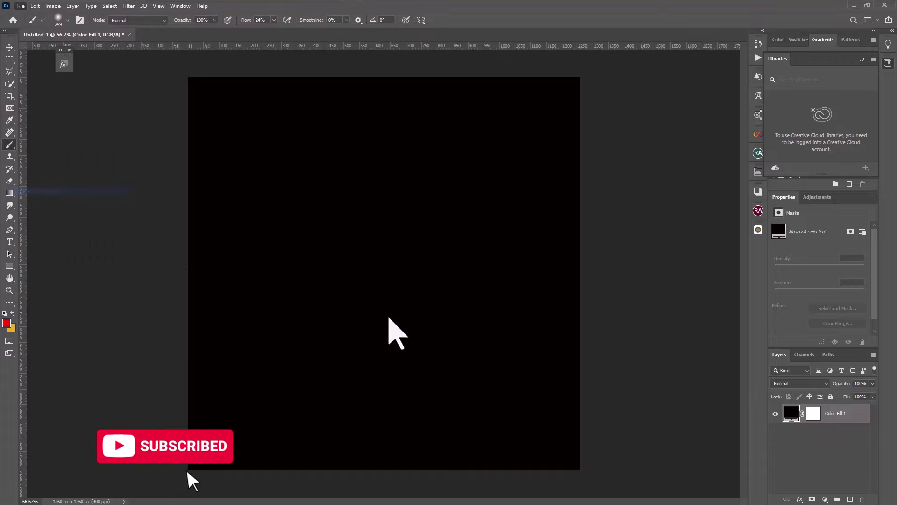
click(738, 473)
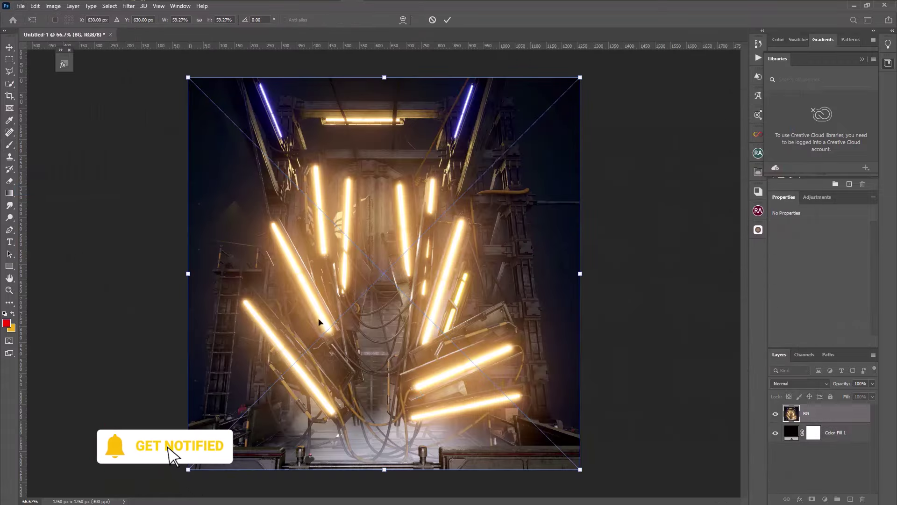
Step: Fade the BG image's bottom to black with a masked gradient and enlarge it
key(Return)
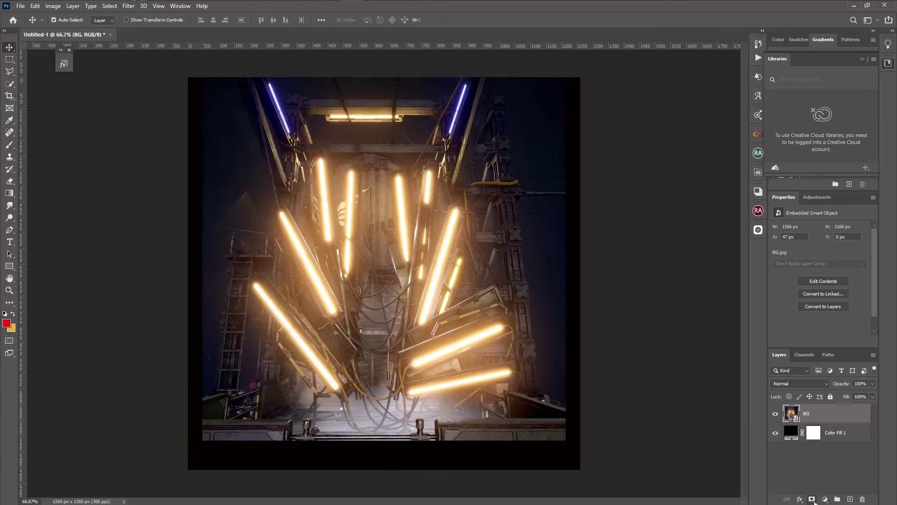
click(812, 500)
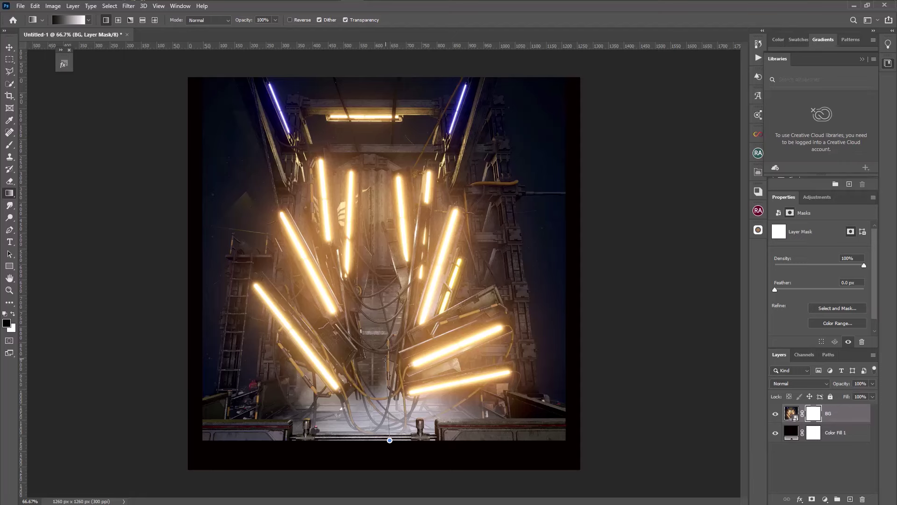
drag(385, 439, 385, 359)
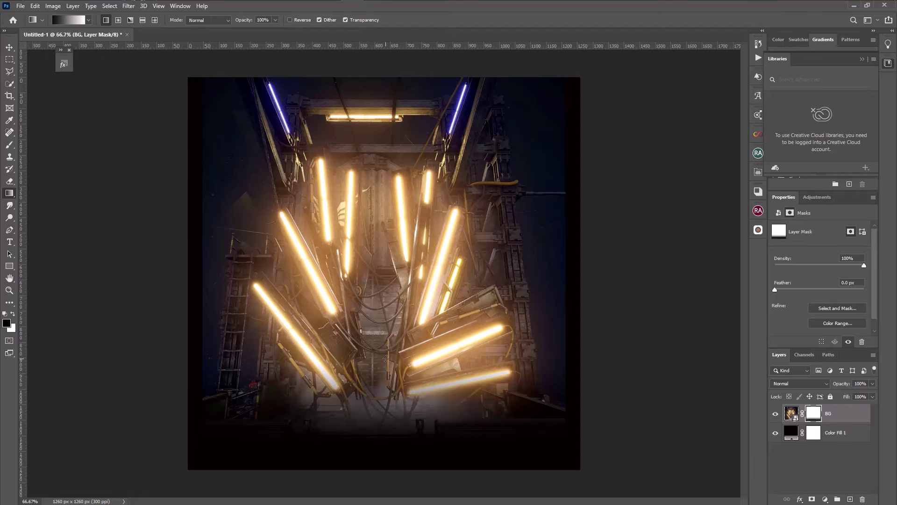
click(35, 6)
click(86, 207)
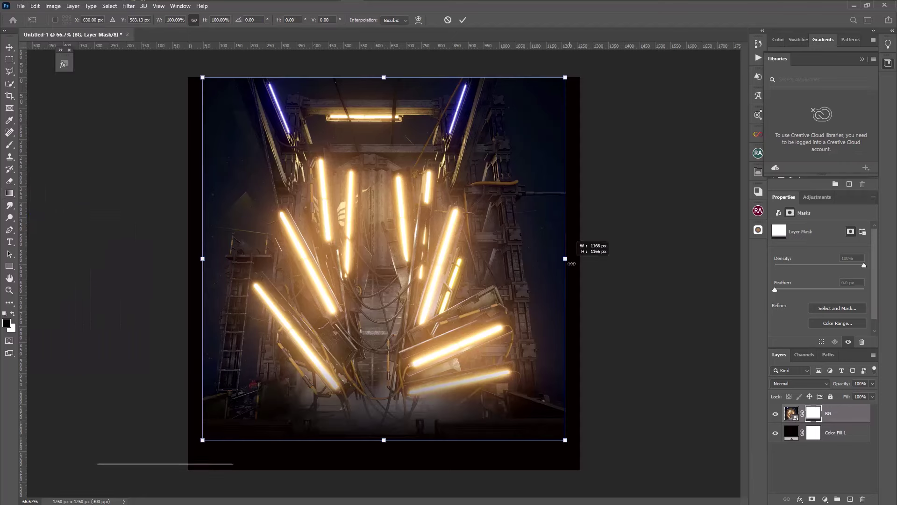
mouse_move(571, 263)
mouse_down()
mouse_move(584, 262)
mouse_move(543, 272)
mouse_move(583, 259)
mouse_up()
key(Return)
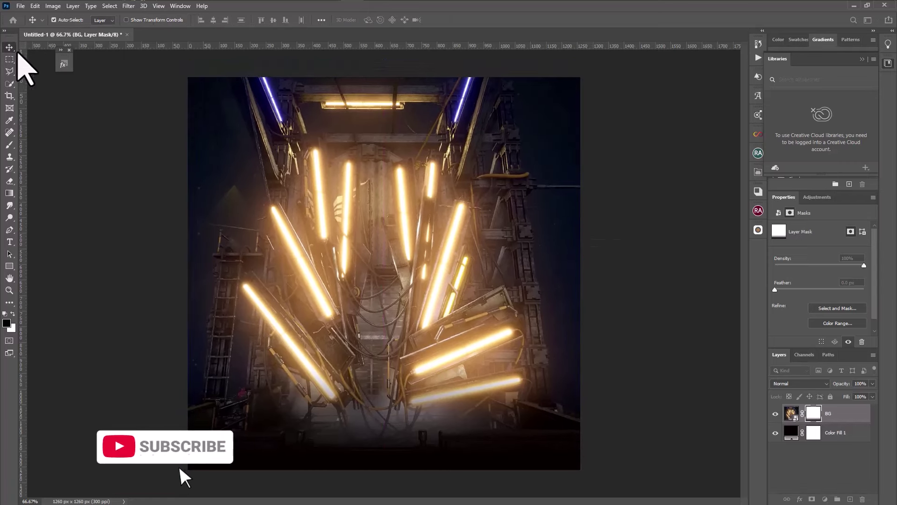
Step: Place the woman in yellow image, shrinking her and moving her down
click(21, 6)
click(54, 191)
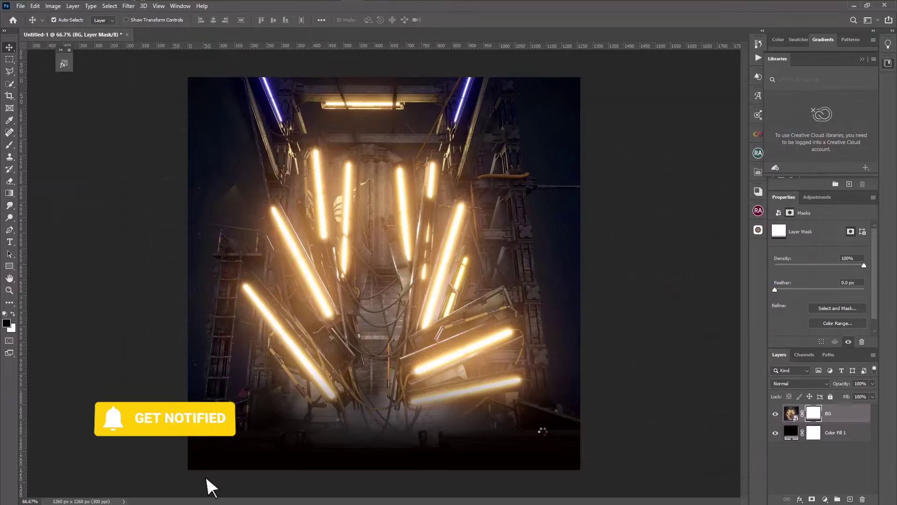
mouse_move(383, 429)
mouse_down()
mouse_move(379, 457)
mouse_move(371, 407)
mouse_up()
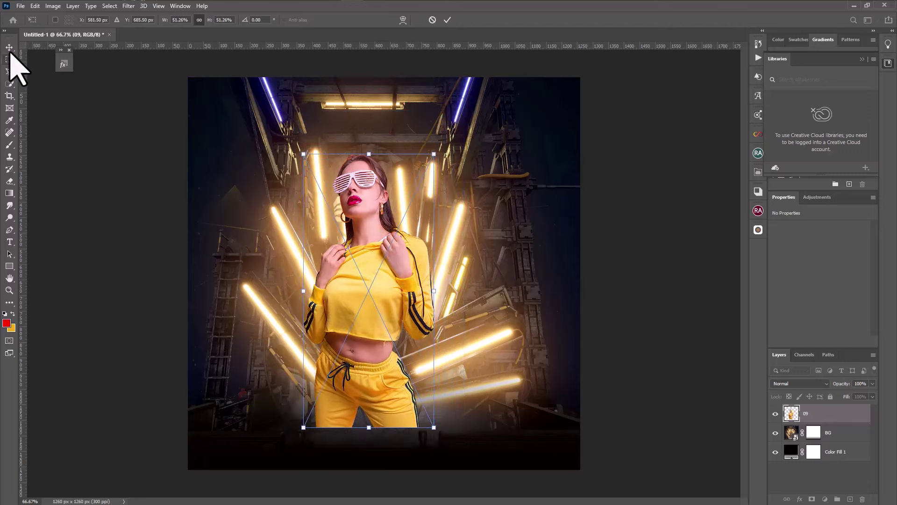
Step: Commit the yellow woman's size and place the woman in headphones on the right
click(9, 47)
click(21, 6)
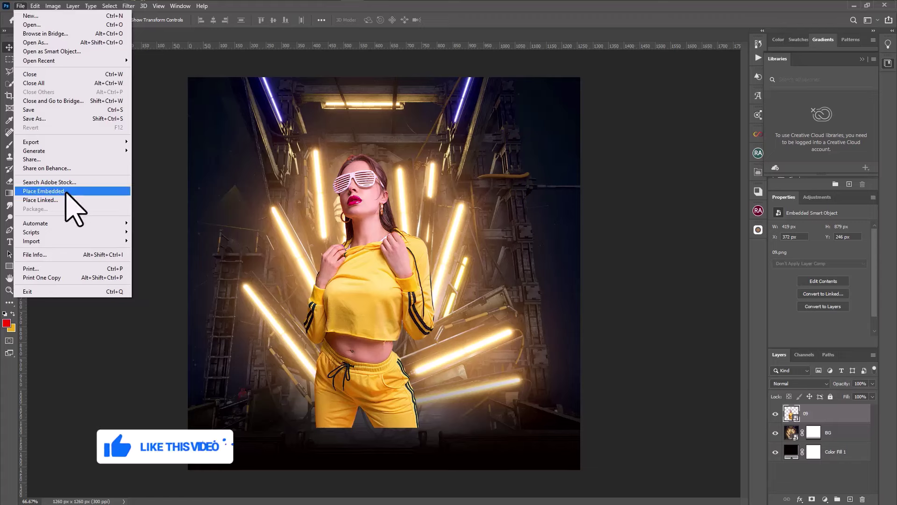
click(247, 228)
click(731, 475)
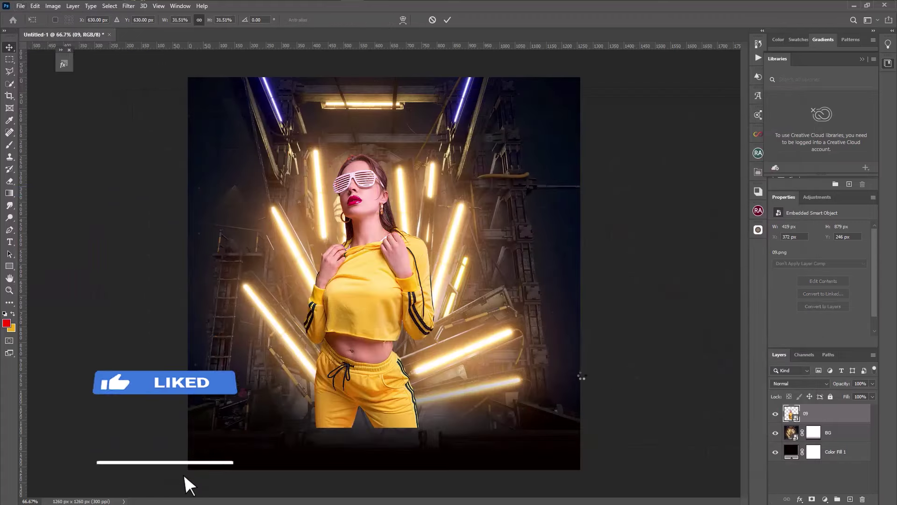
click(846, 433)
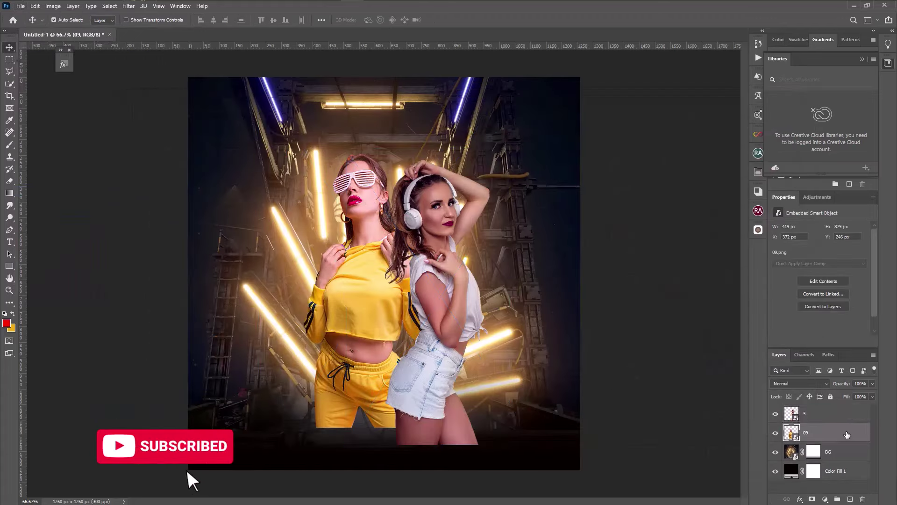
Step: Put the woman in yellow in front, then rasterize and merge both women's layers
drag(840, 403, 841, 404)
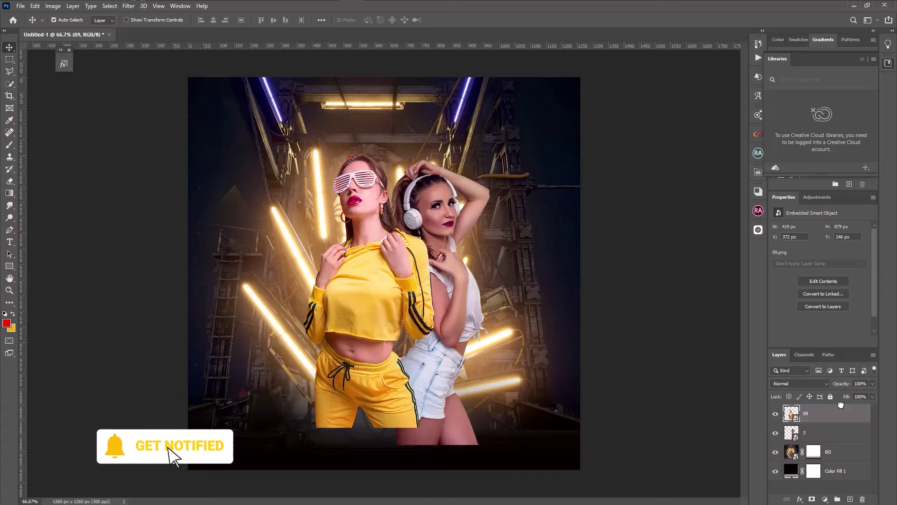
shift+click(835, 434)
right_click(835, 434)
click(811, 201)
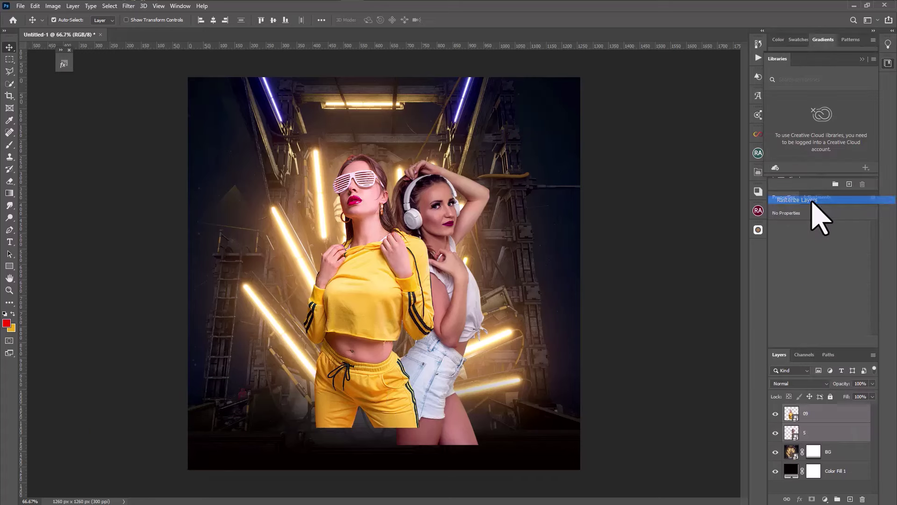
right_click(834, 430)
click(822, 309)
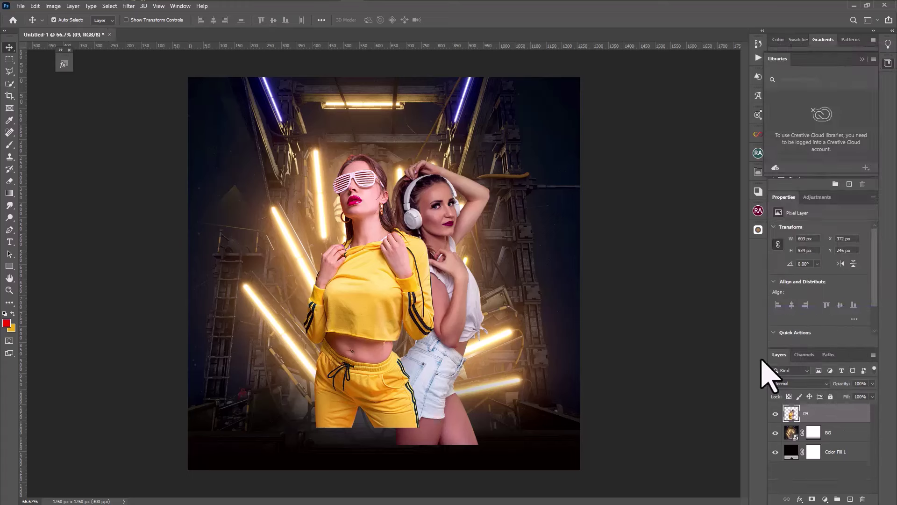
Step: Fade out the women's lower bodies with a layer mask gradient
click(812, 499)
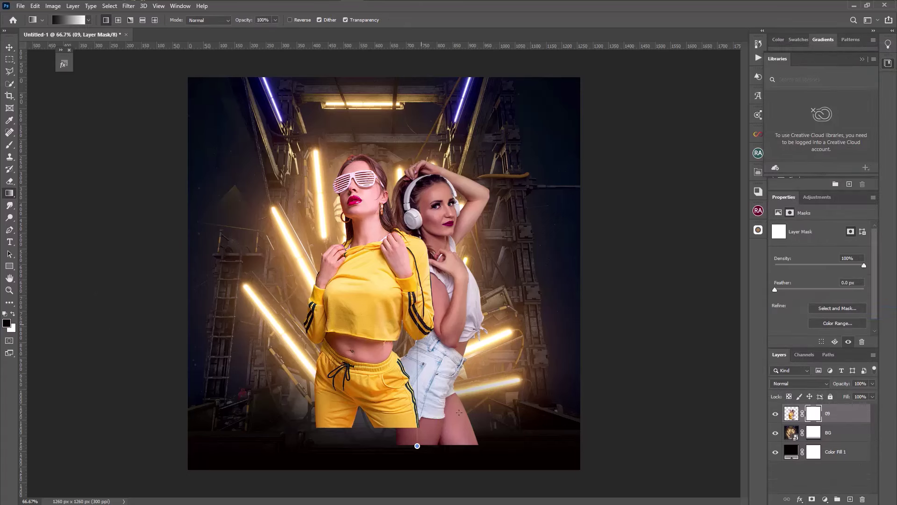
drag(459, 412, 505, 420)
key(b)
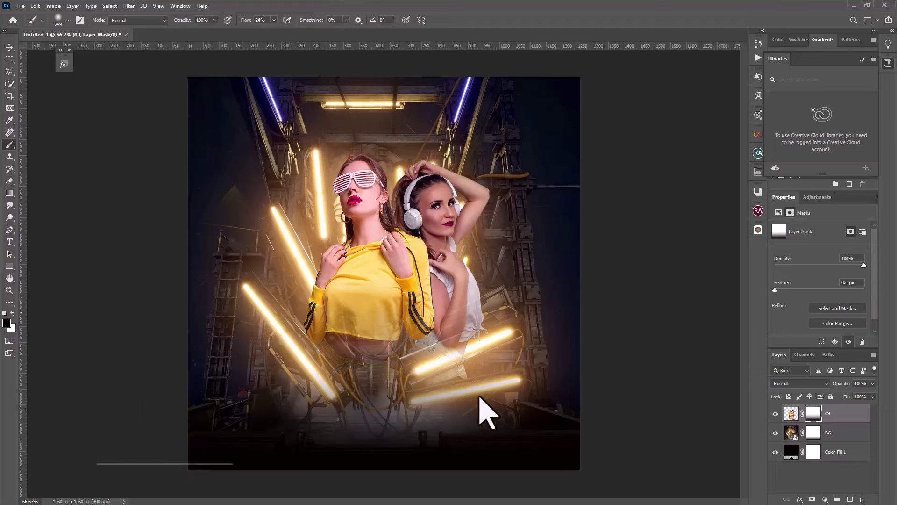
Step: Place the red DJ headphones logo and move its layer behind the women
click(20, 6)
click(52, 182)
click(739, 474)
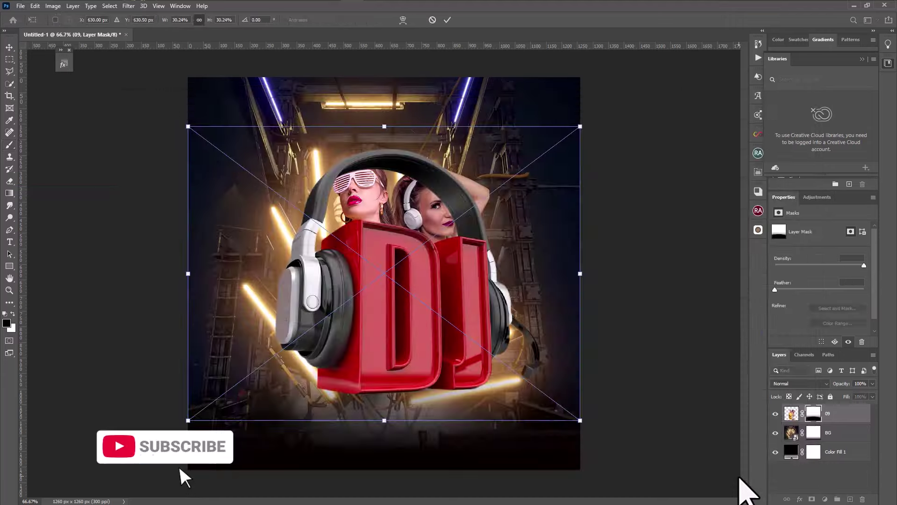
key(Return)
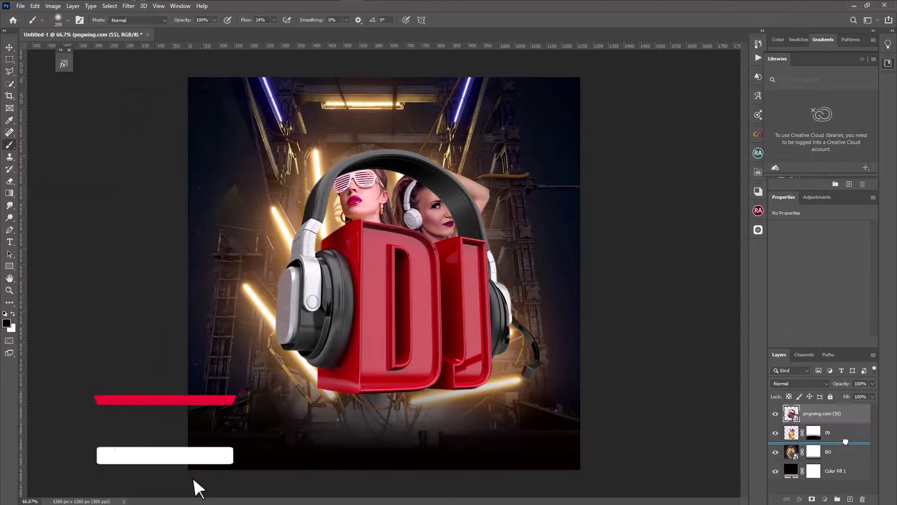
drag(847, 413, 836, 441)
key(b)
Step: Enlarge and raise the DJ logo, then move the two women lower
click(35, 5)
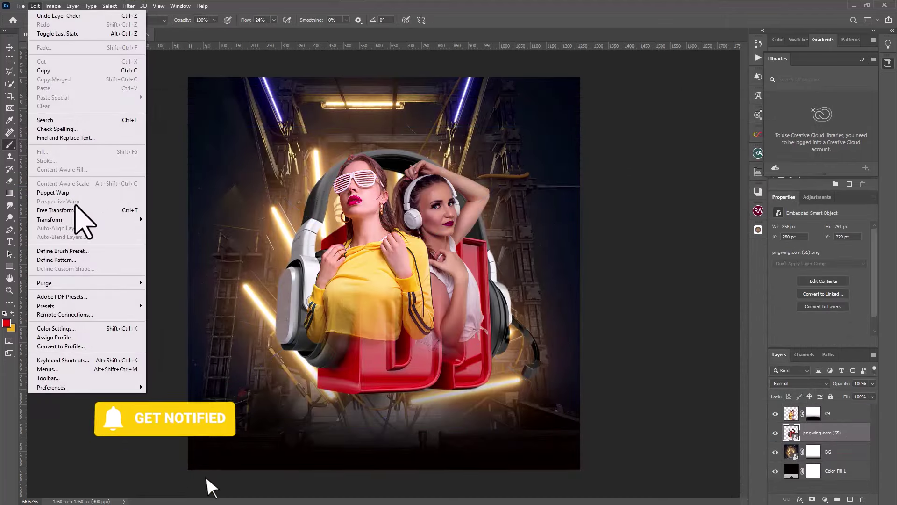
click(70, 209)
click(10, 48)
click(837, 415)
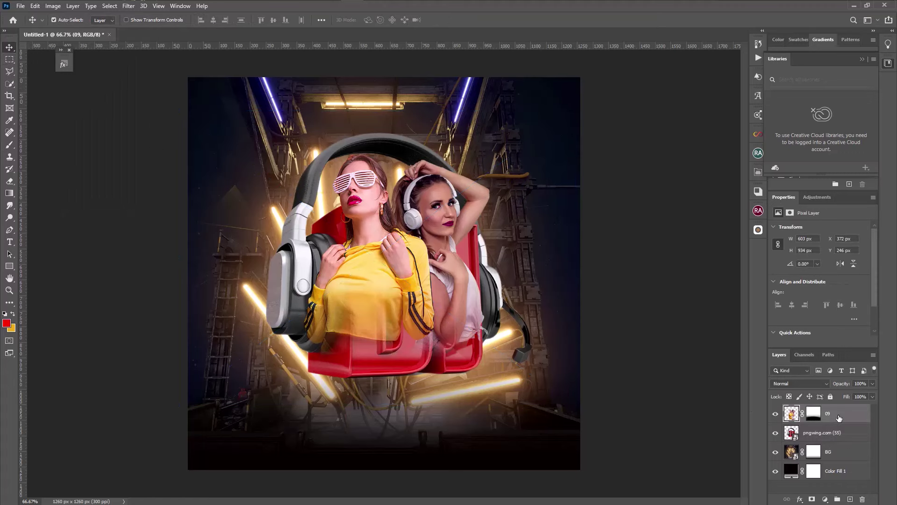
drag(409, 287, 408, 308)
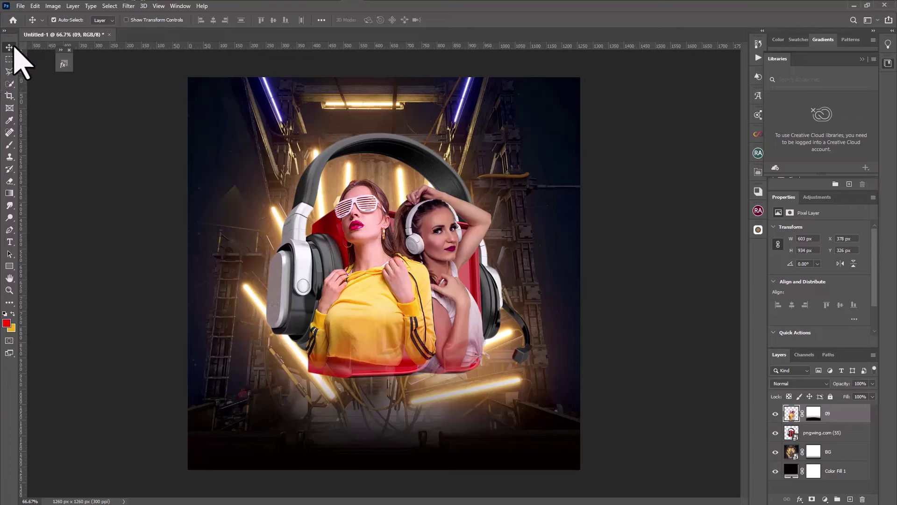
click(20, 6)
click(51, 191)
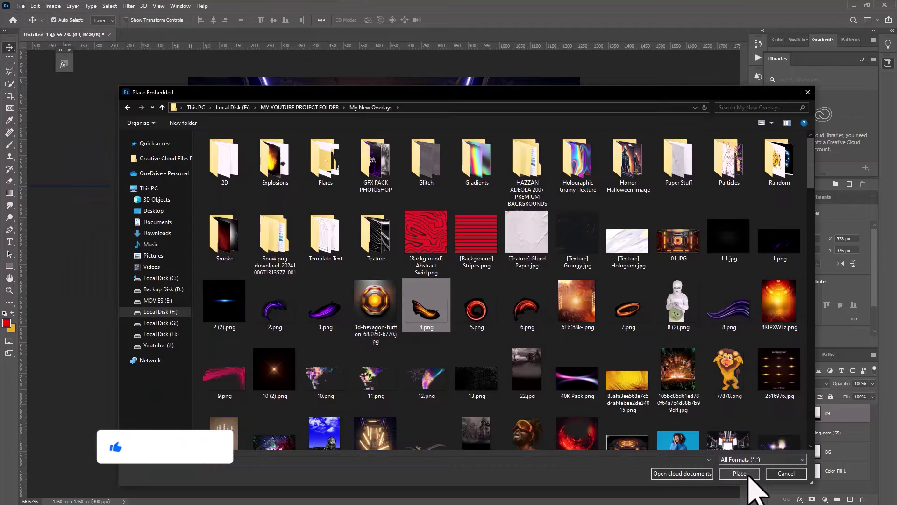
Step: Place the glowing swirl image 4.png with Screen blending
click(748, 478)
click(808, 383)
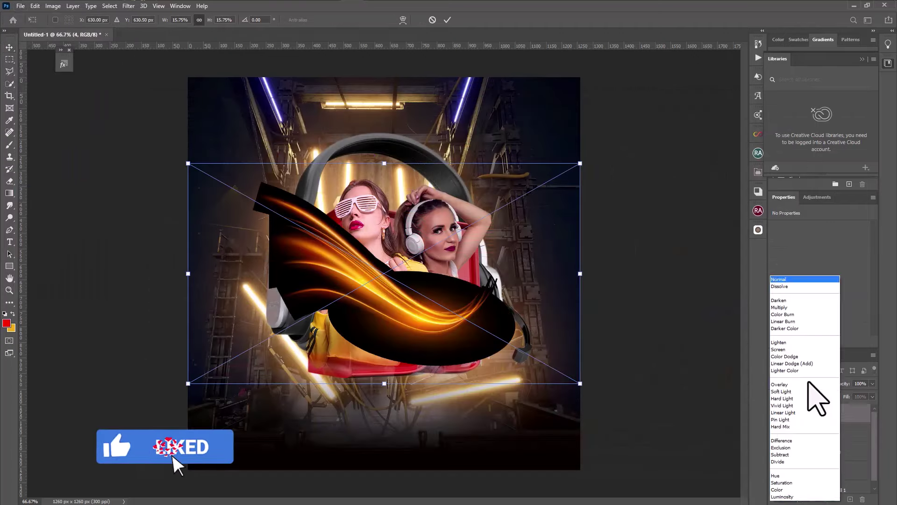
click(802, 349)
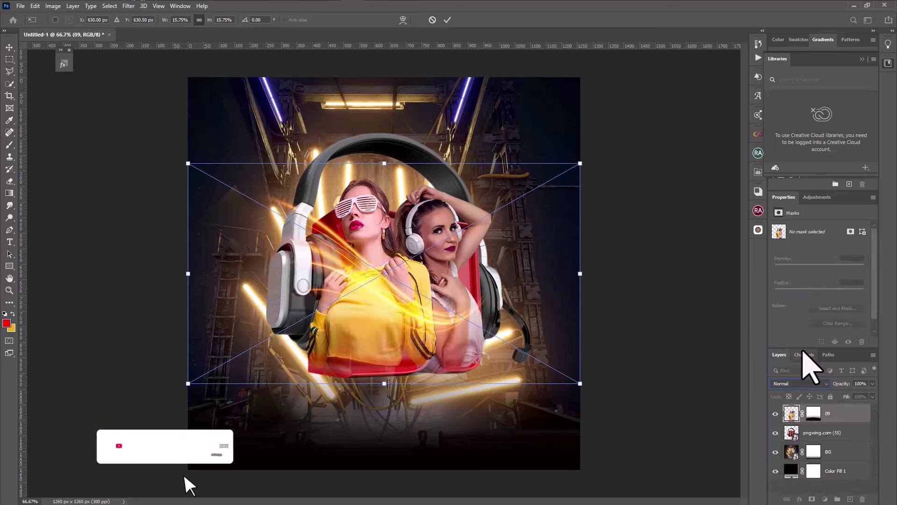
Step: Widen the light streaks across the women and nudge them slightly up-left
click(35, 6)
click(78, 194)
drag(581, 273, 637, 273)
drag(544, 270, 530, 311)
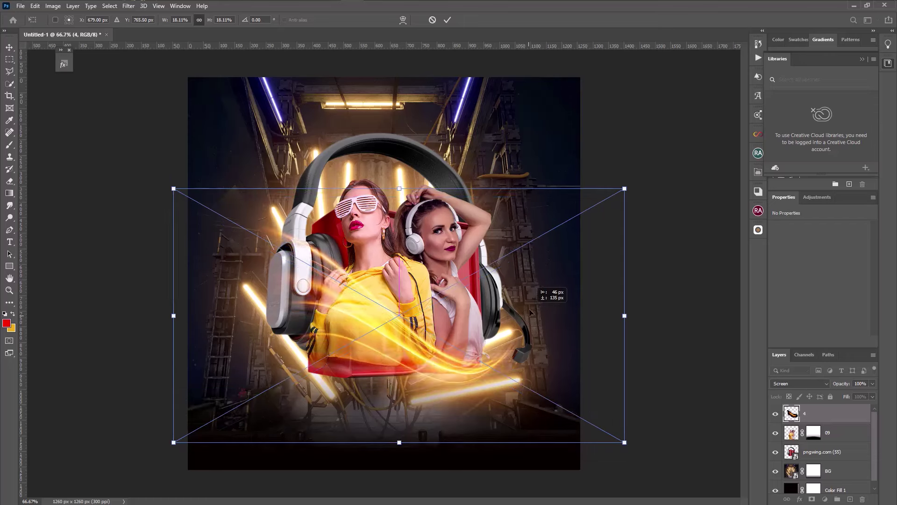
click(5, 48)
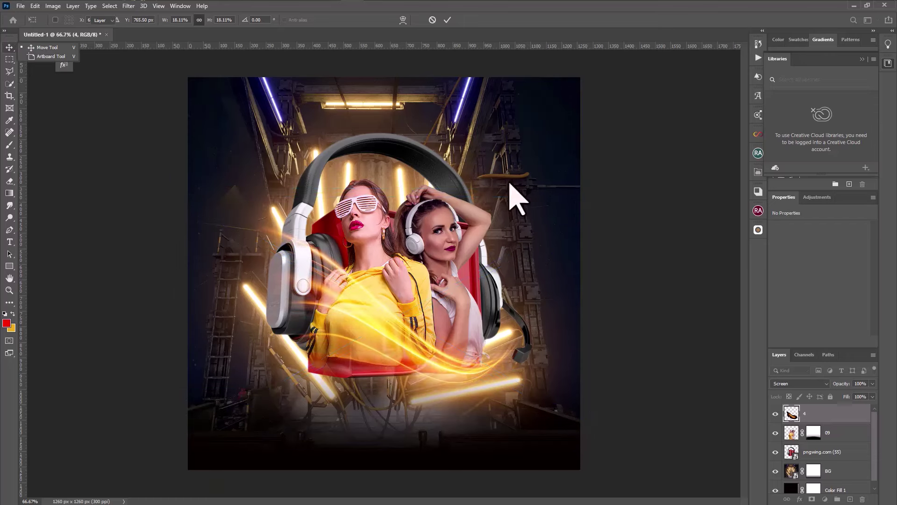
drag(448, 372, 441, 360)
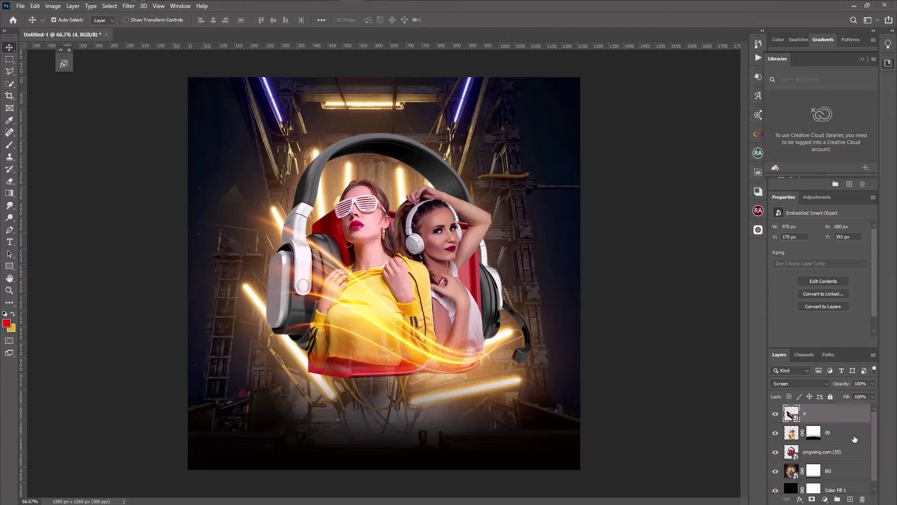
Step: Place the four-lamp light panel, shrunk and rotated into the top-left corner
click(21, 5)
click(52, 190)
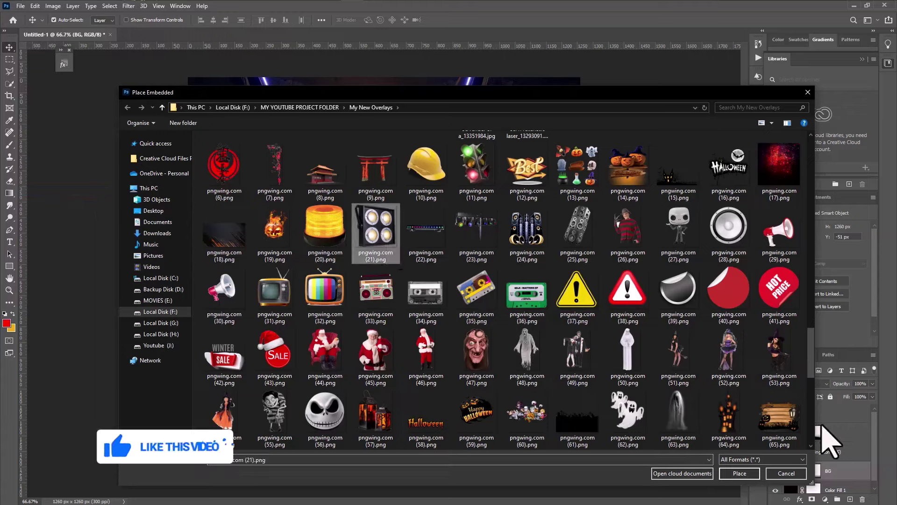
click(740, 473)
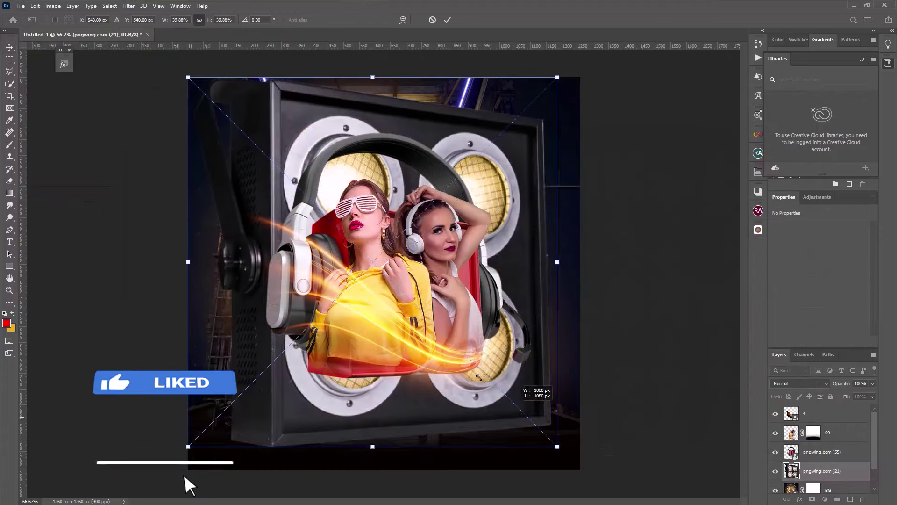
drag(479, 376, 355, 247)
drag(275, 164, 16, 60)
key(Return)
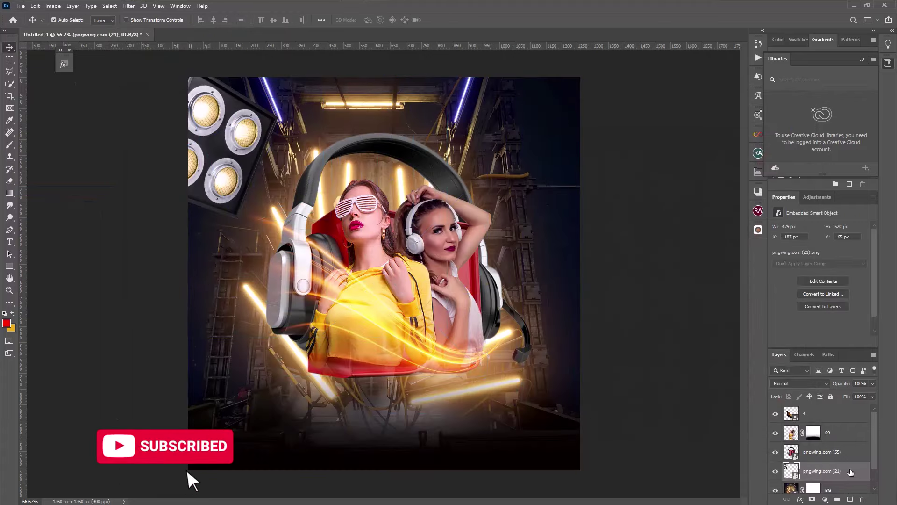
Step: Duplicate the light panel, flip it horizontally and move it to the top-right corner
key(ctrl+j)
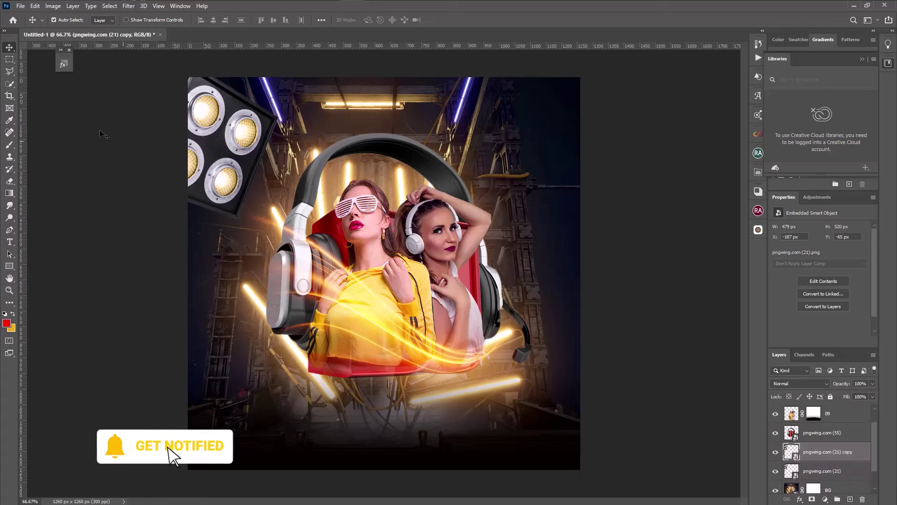
click(35, 5)
click(169, 321)
drag(200, 190, 560, 201)
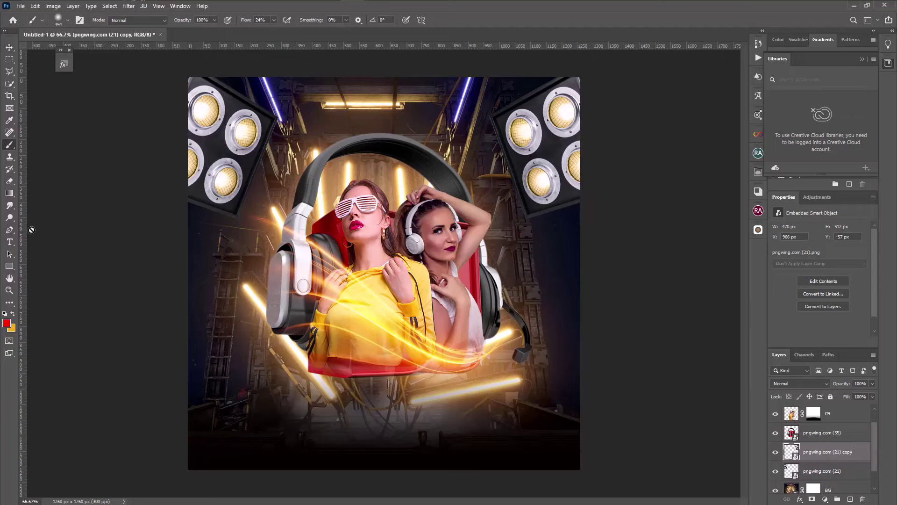
click(21, 6)
Step: Place the orange glow photo in Screen mode, then select the BG layer
click(66, 195)
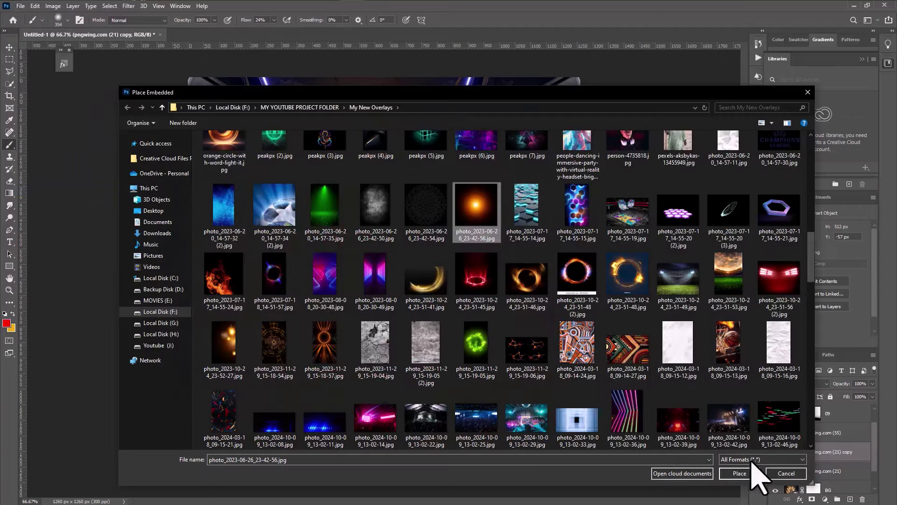
click(812, 473)
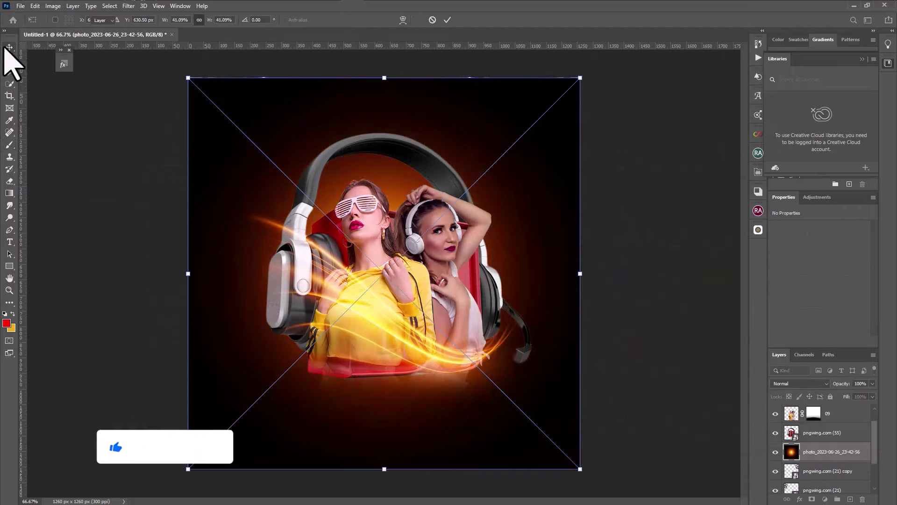
key(Return)
click(800, 383)
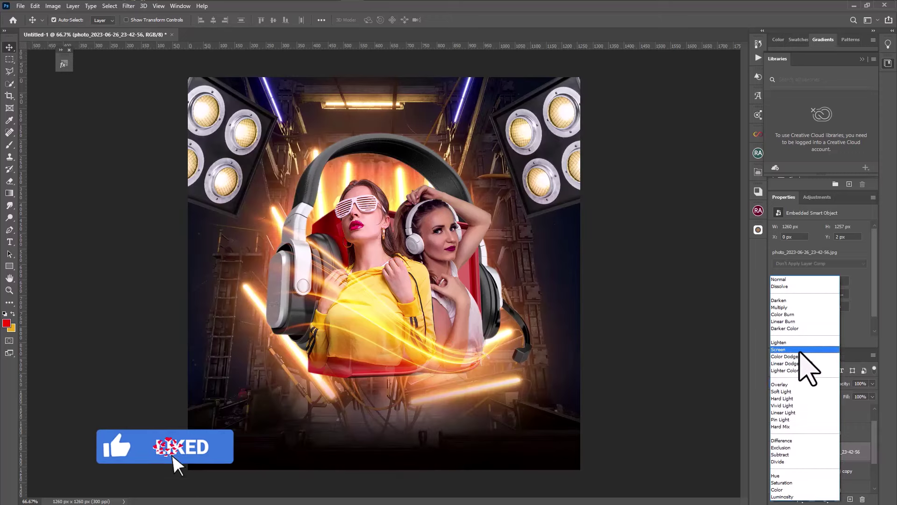
click(789, 349)
click(776, 452)
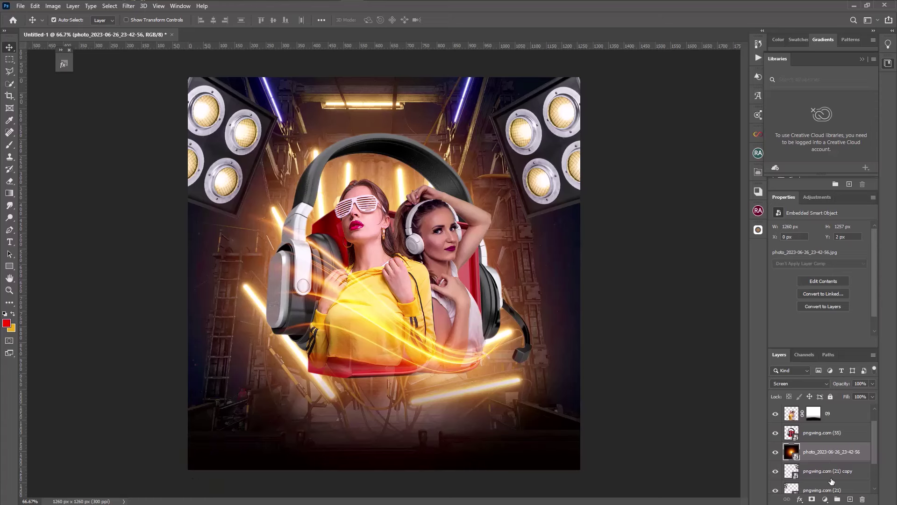
scroll(831, 482, down, 1)
scroll(831, 481, down, 1)
click(829, 471)
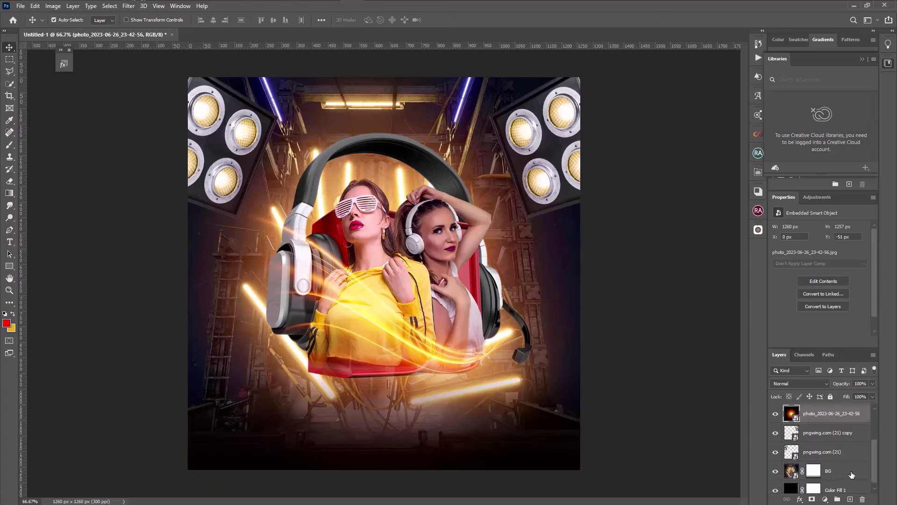
Step: Give the BG layer a golden-yellow Color Overlay in Color mode at 65% opacity
click(799, 500)
click(828, 413)
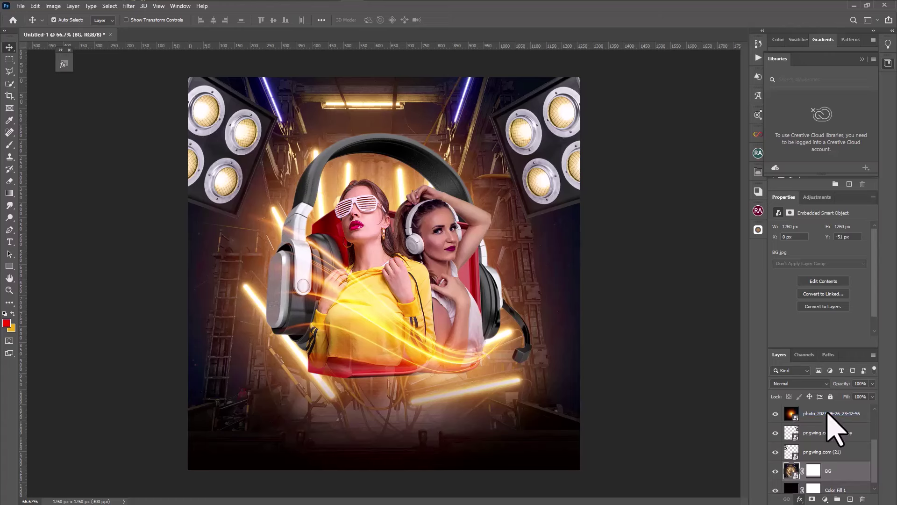
click(560, 218)
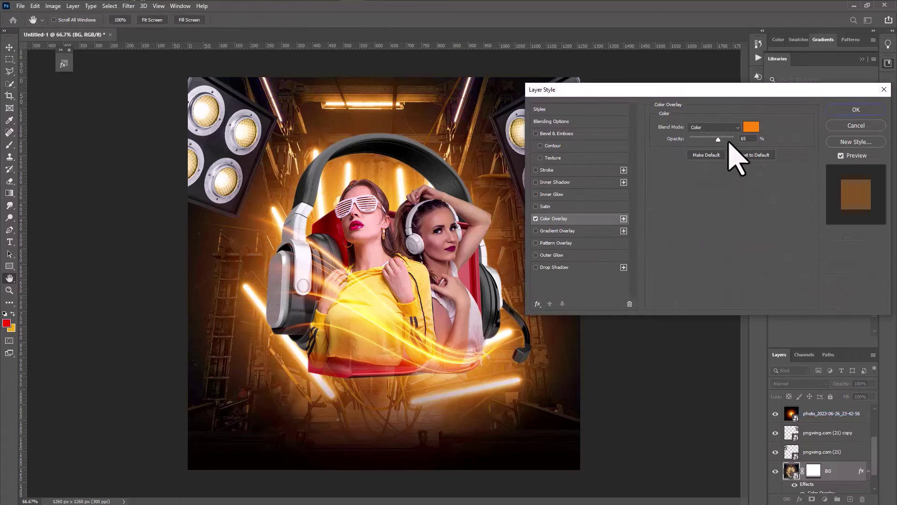
click(751, 127)
click(645, 185)
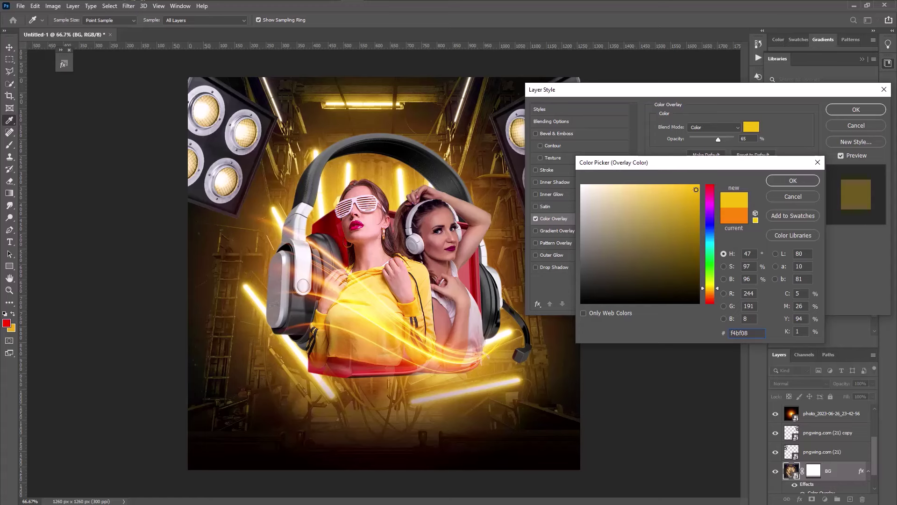
drag(696, 189, 697, 187)
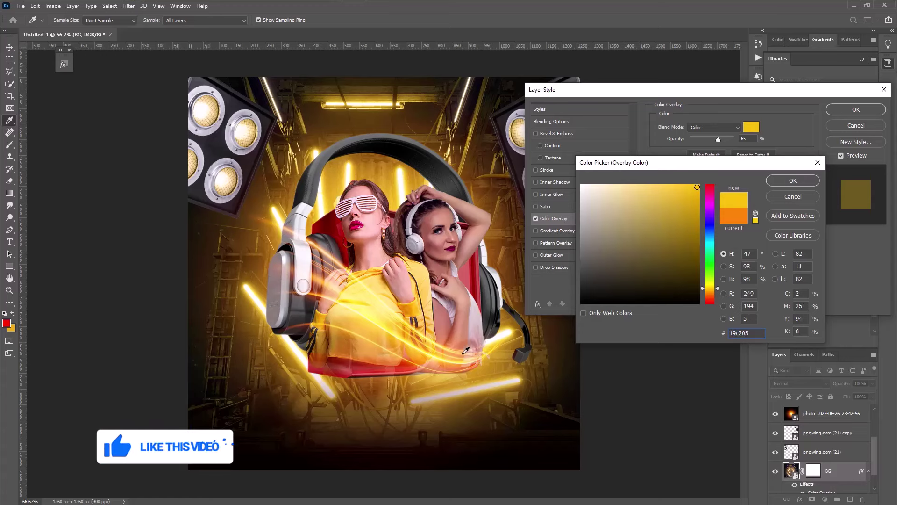
click(793, 180)
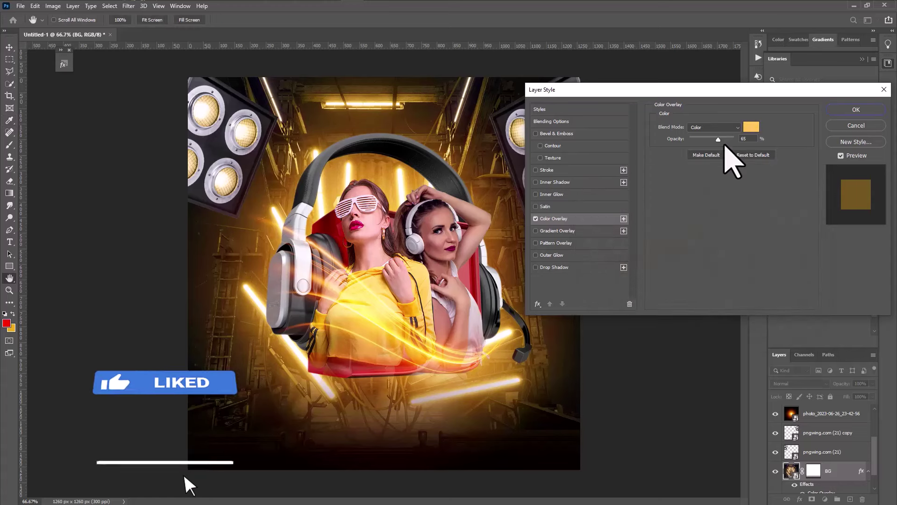
drag(718, 139, 734, 139)
click(856, 110)
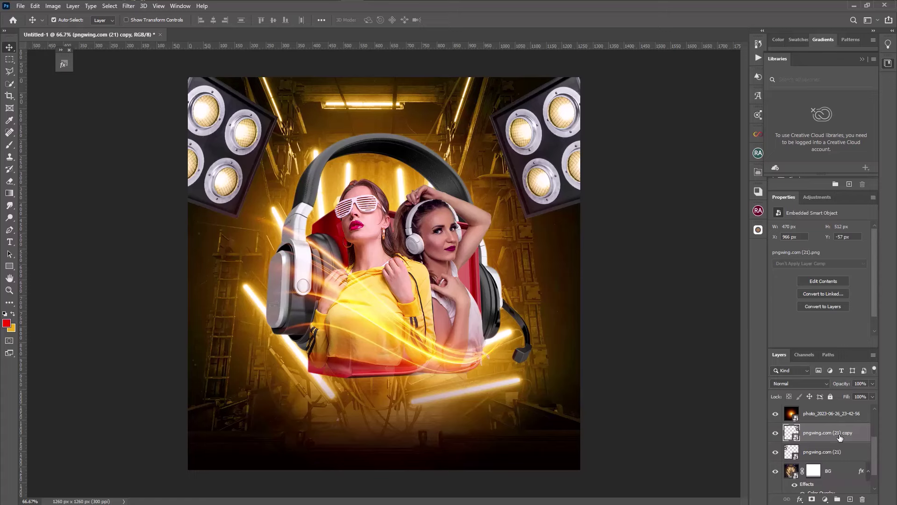
key(b)
key(x)
scroll(858, 492, down, 1)
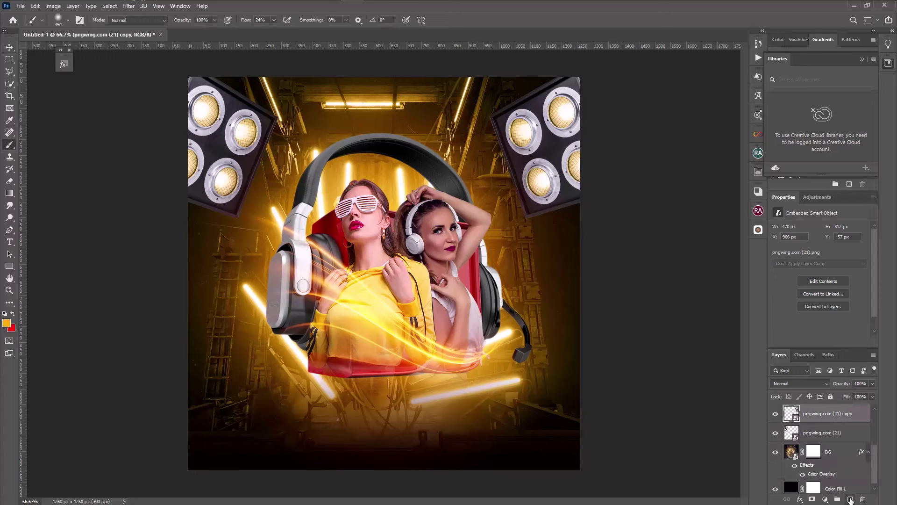
Step: Paint over the light panels in orange-red (#fe4200) at 100% flow on a new Linear Dodge (Add) layer
click(850, 499)
drag(275, 30, 602, 40)
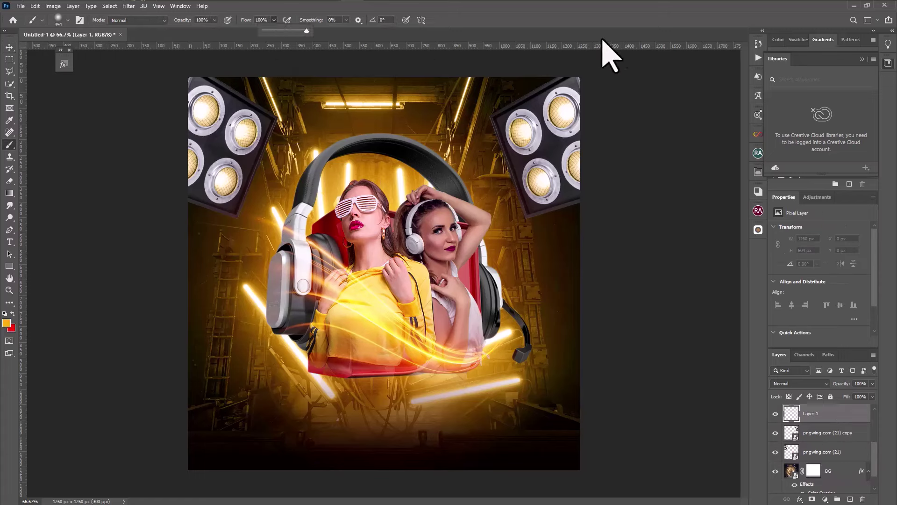
click(6, 323)
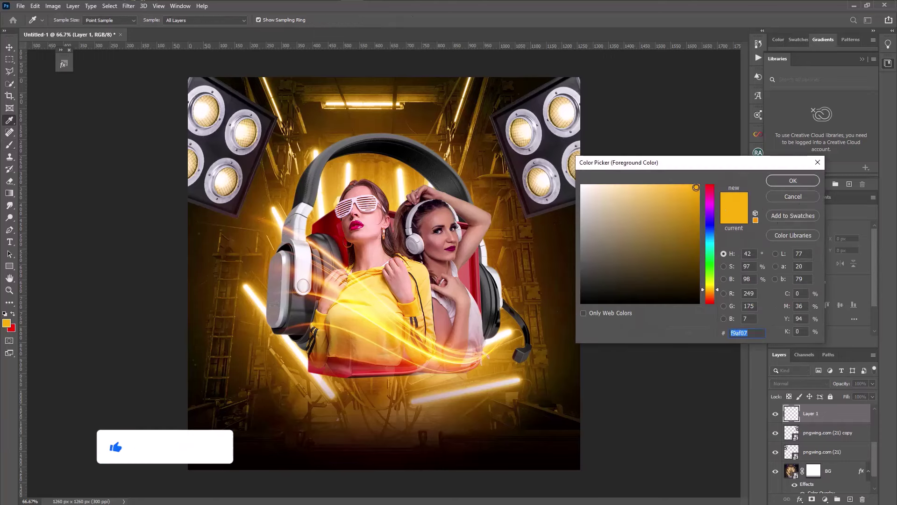
drag(710, 186, 710, 297)
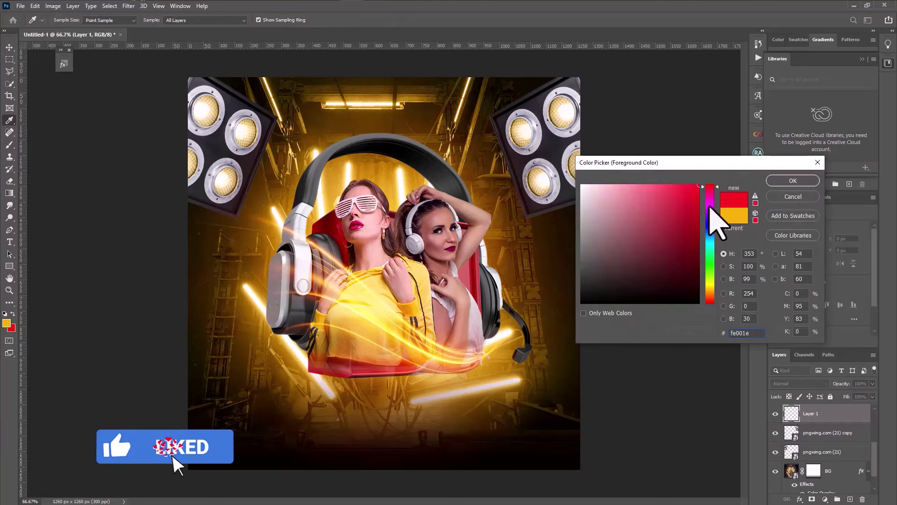
click(803, 181)
click(799, 384)
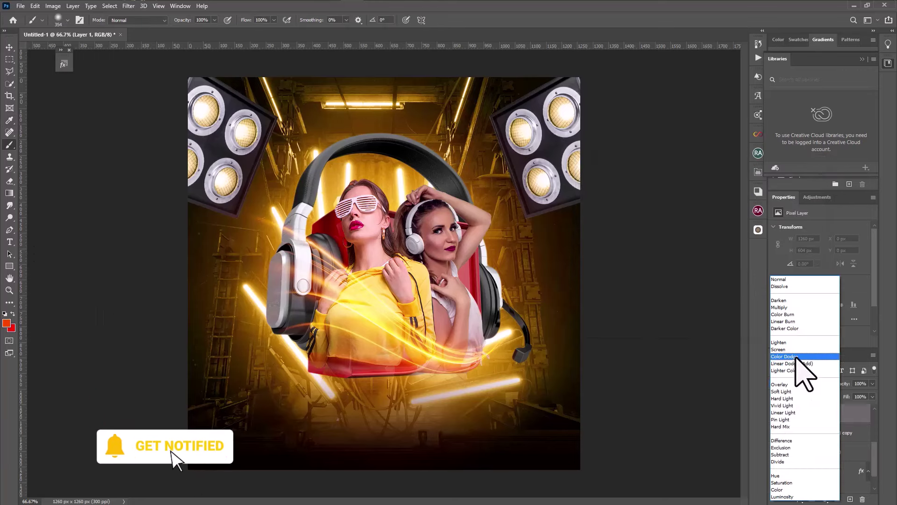
click(794, 363)
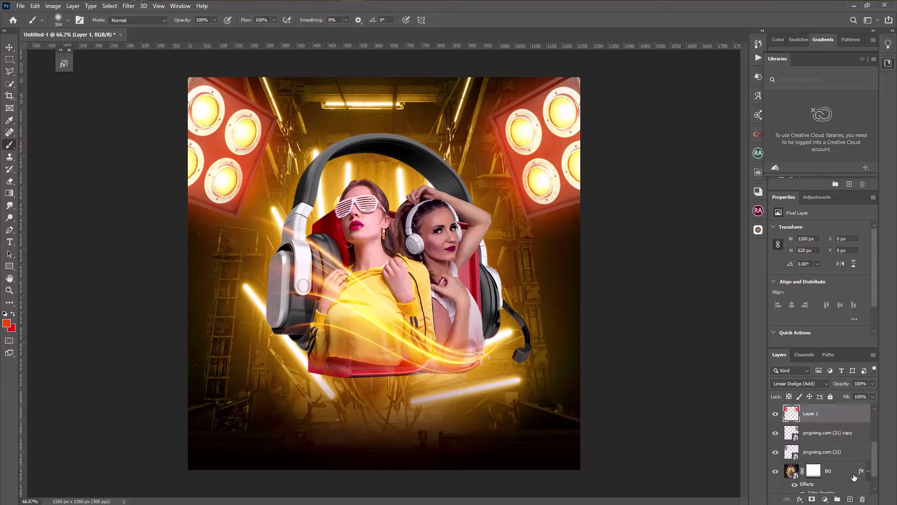
Step: Convert the women's layer 09 to a smart object and apply Topaz Detail 2 to it
scroll(854, 468, up, 2)
click(861, 432)
right_click(826, 415)
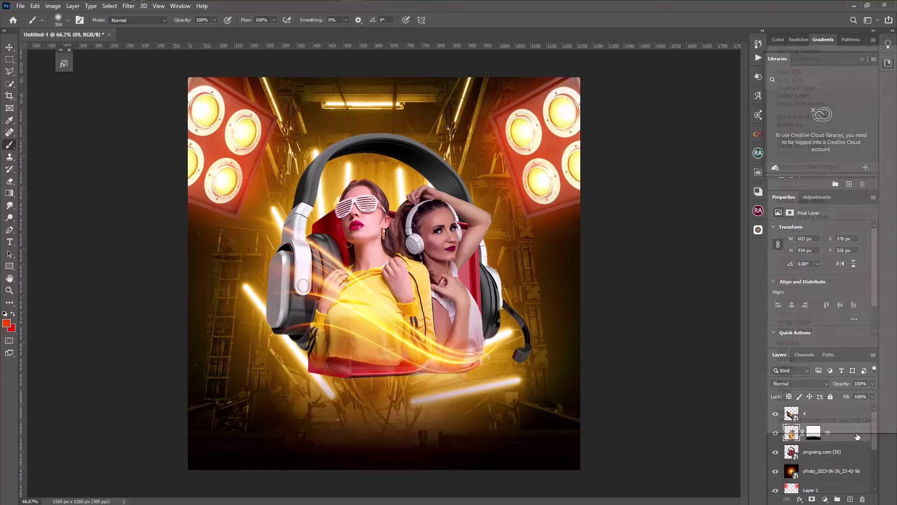
click(831, 181)
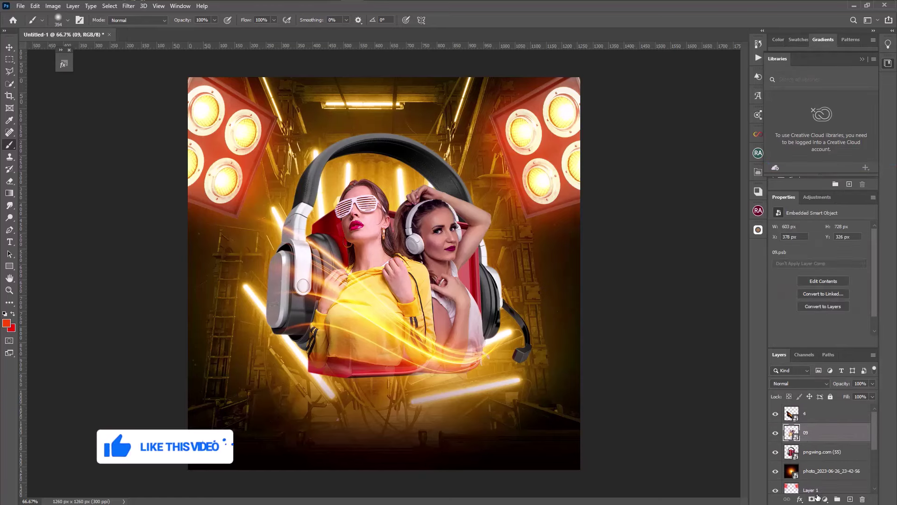
click(129, 6)
mouse_move(136, 192)
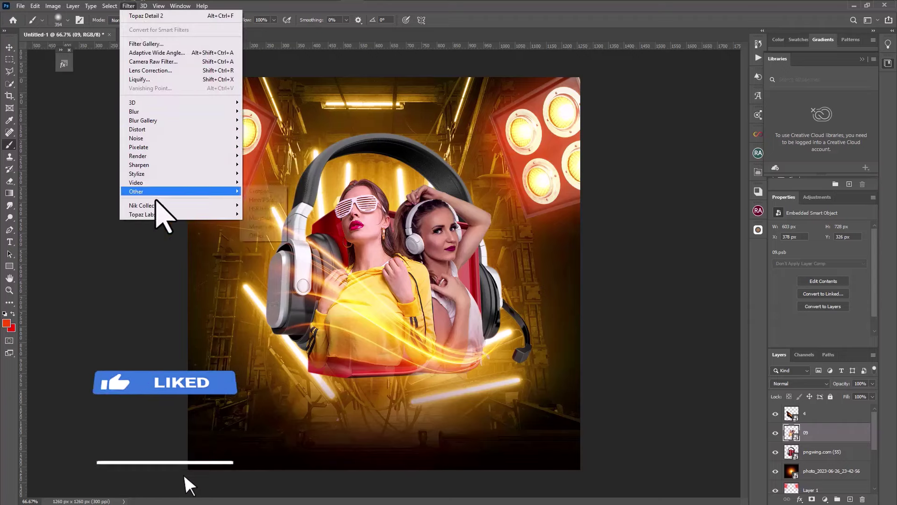
click(268, 249)
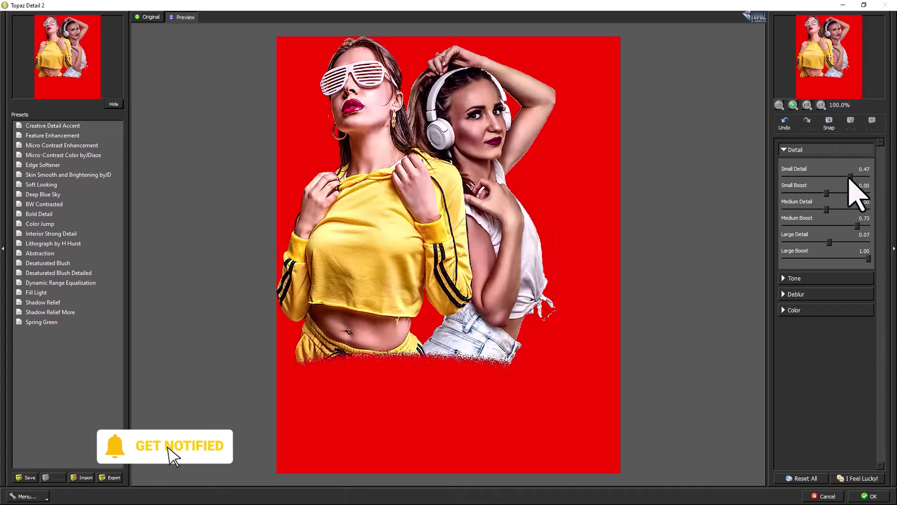
Step: Slightly lower Topaz Detail 2's Small Detail, Large Boost and Medium Boost sliders and apply
drag(849, 177, 844, 176)
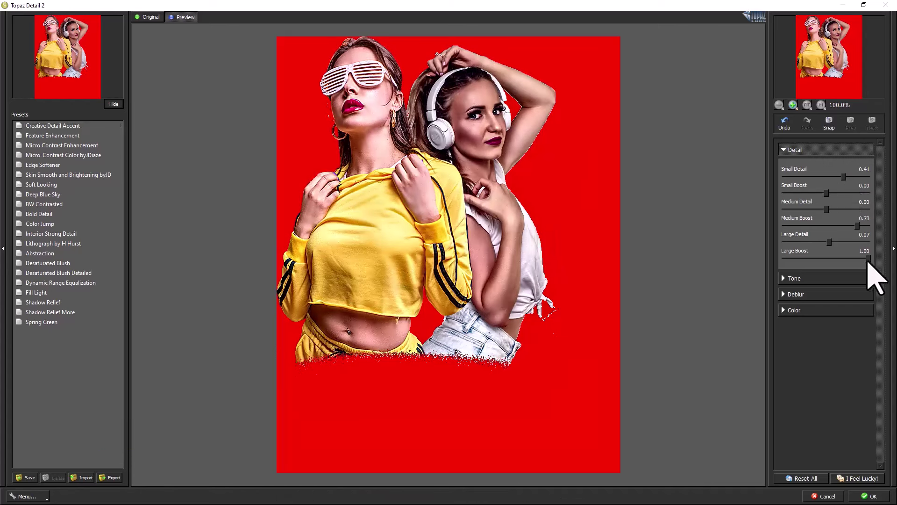
drag(868, 258, 859, 259)
drag(858, 225, 851, 226)
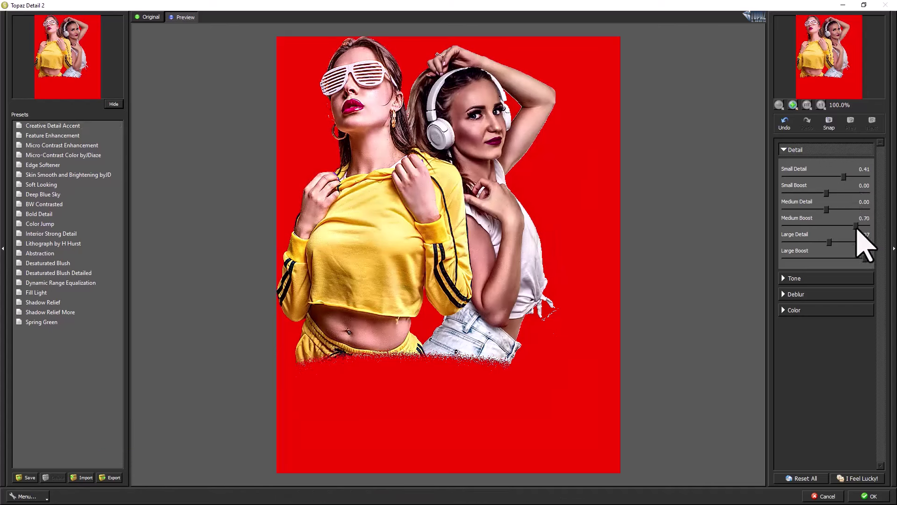
click(869, 496)
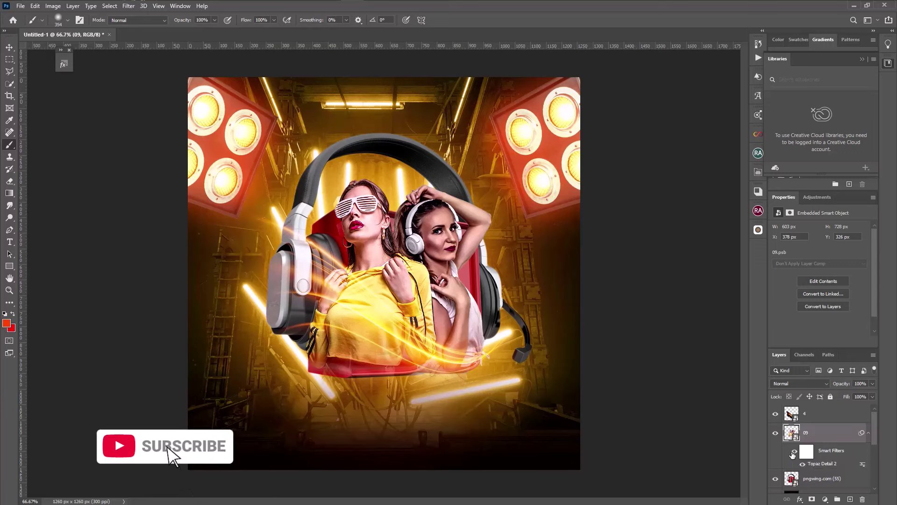
Step: Give the headphones layer an orange Color-mode Color Overlay at about 44% opacity
click(858, 463)
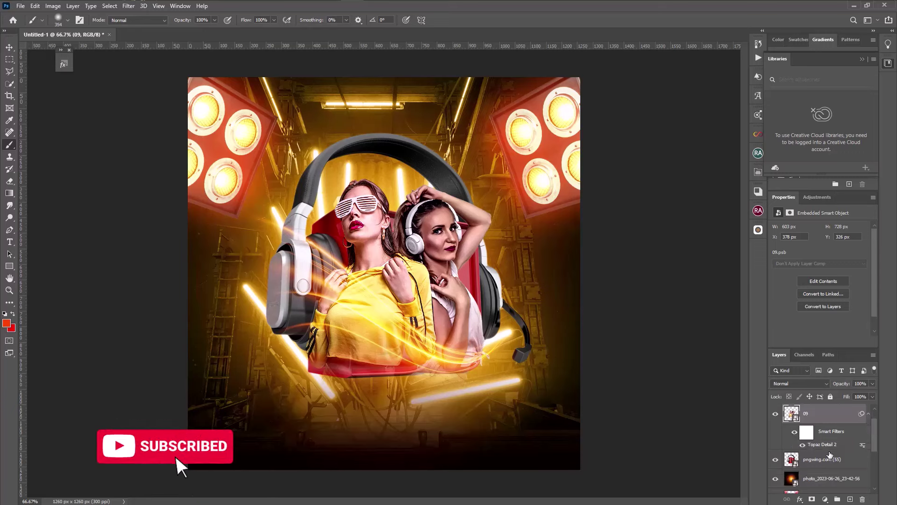
click(799, 499)
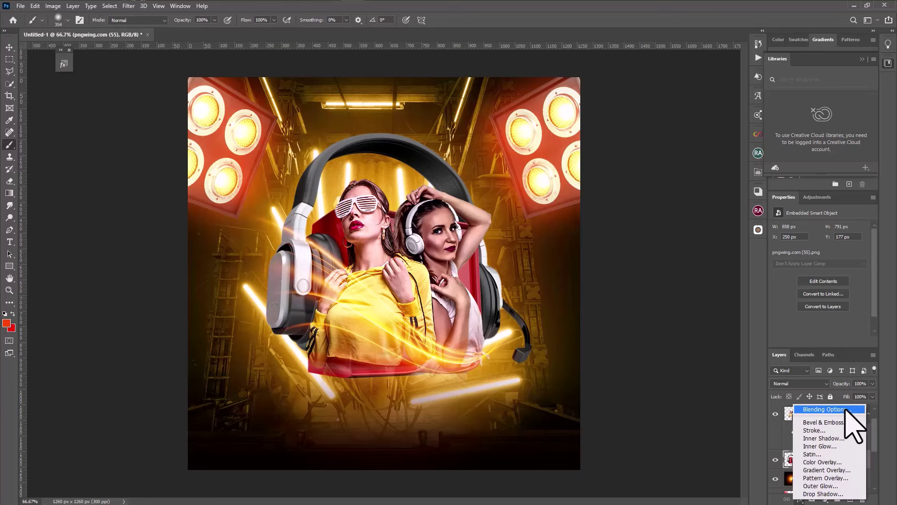
click(845, 410)
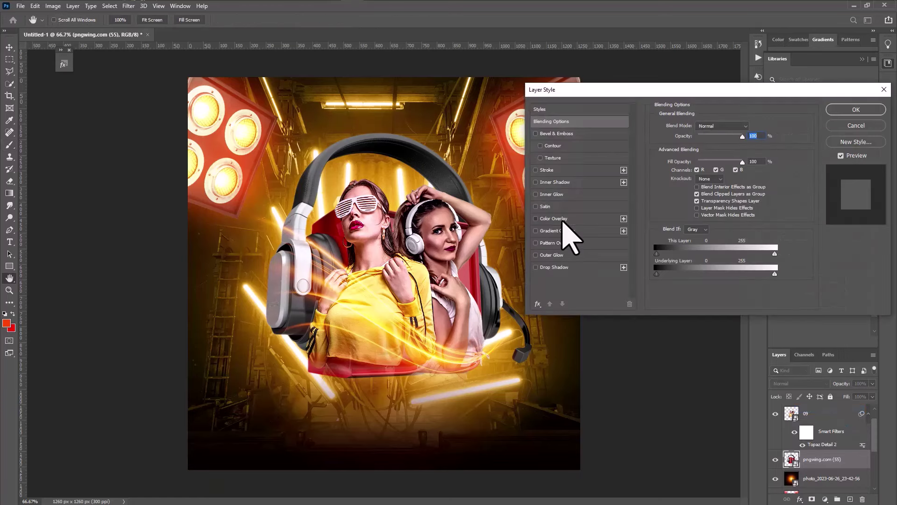
click(562, 219)
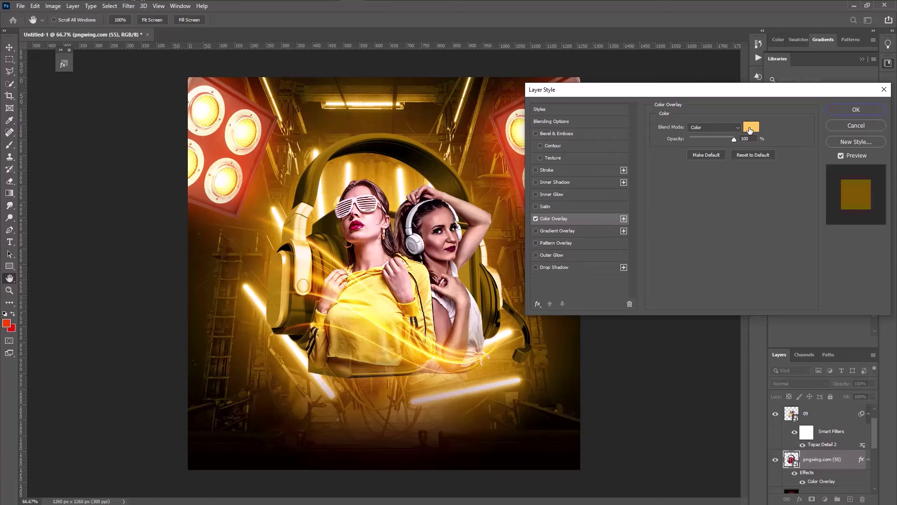
click(750, 127)
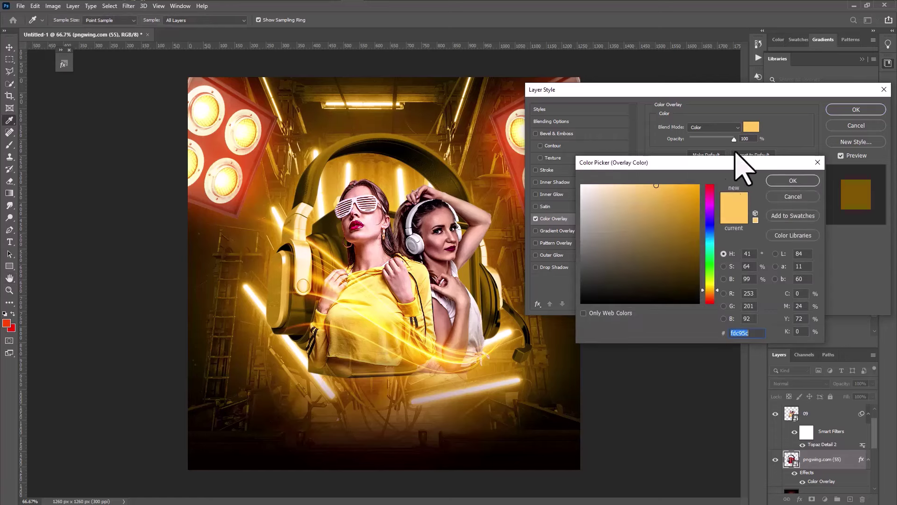
click(792, 181)
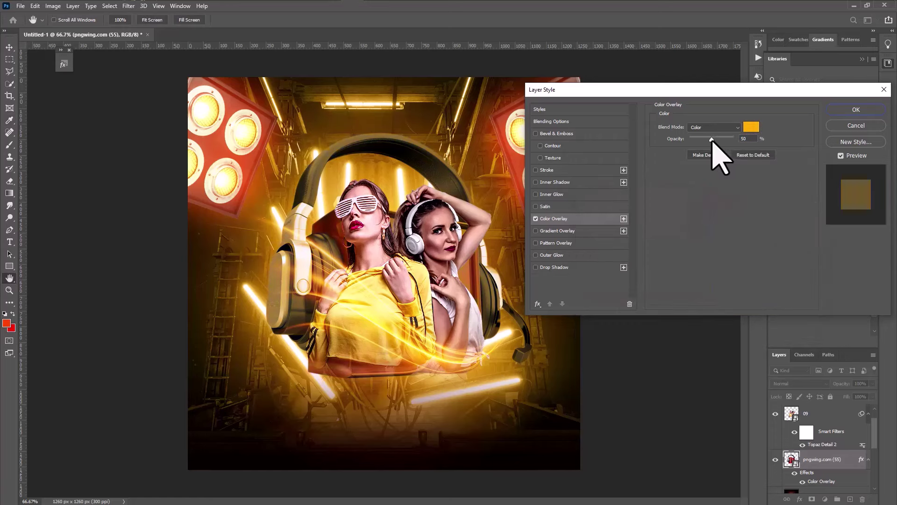
drag(700, 140, 709, 140)
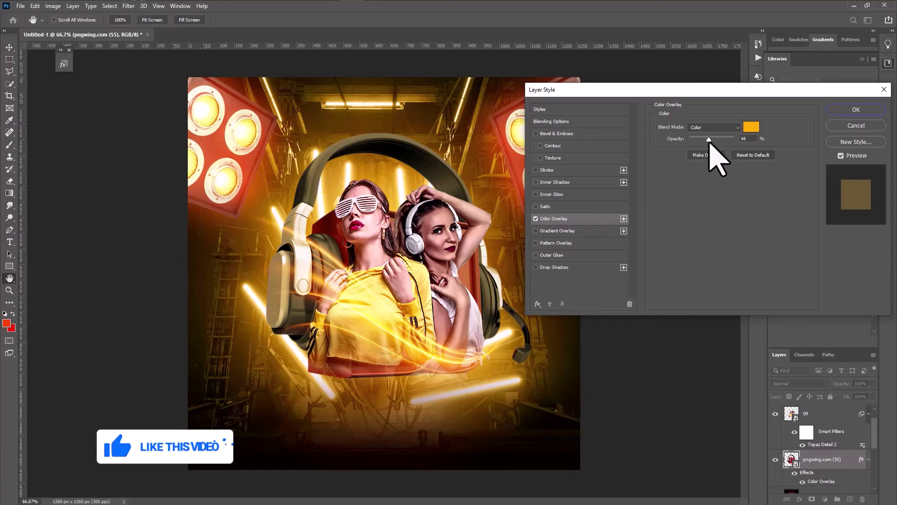
click(871, 111)
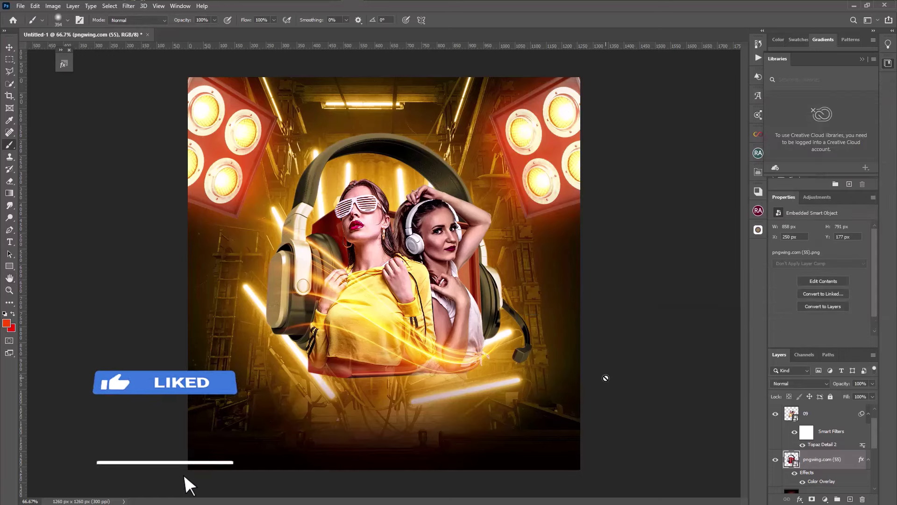
click(839, 421)
Step: Add an orange Color-mode Color Overlay at about 26% opacity to the women's layer 09
right_click(840, 421)
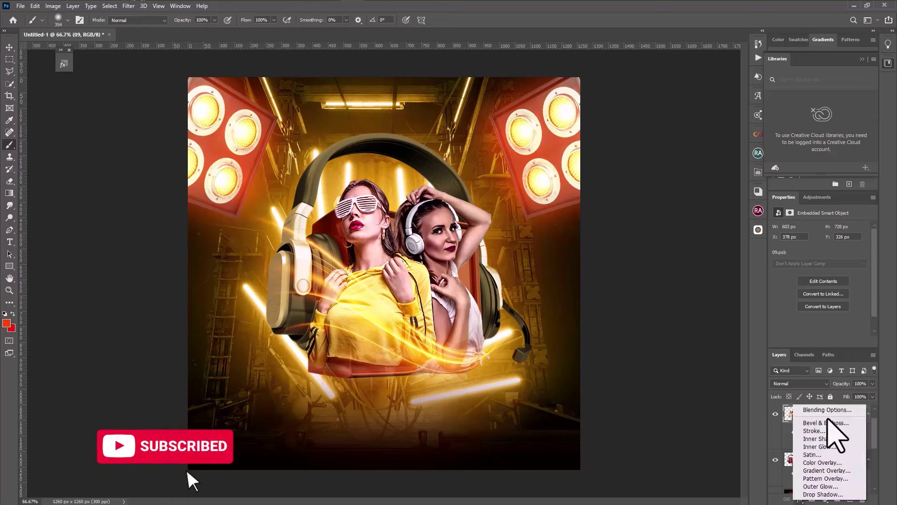
key(Escape)
double_click(830, 412)
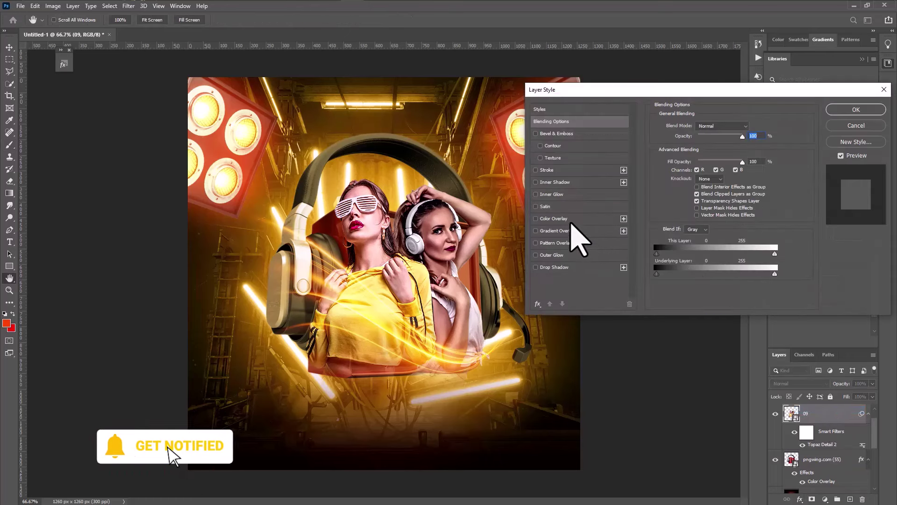
click(561, 218)
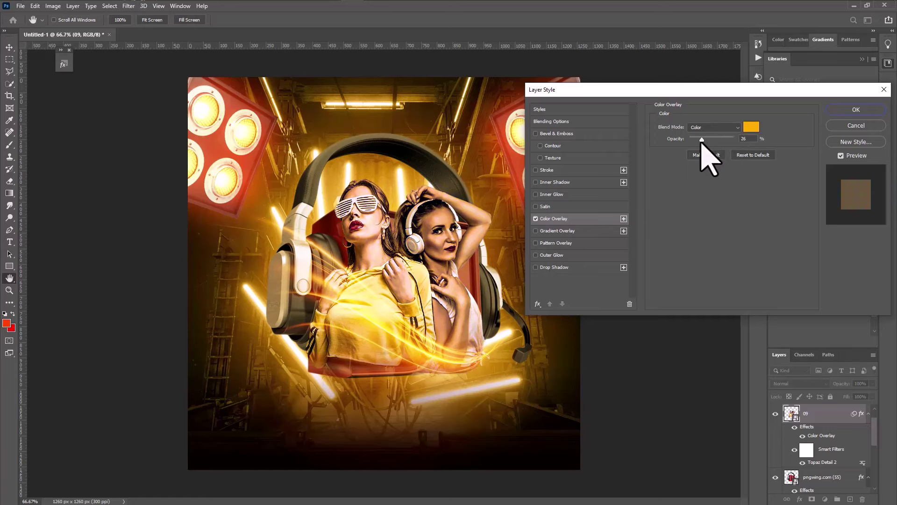
click(859, 111)
key(b)
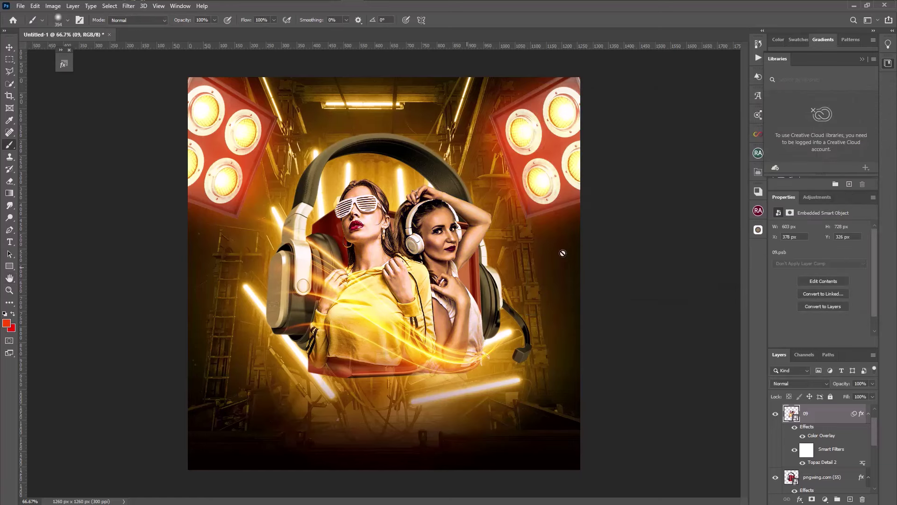
click(869, 414)
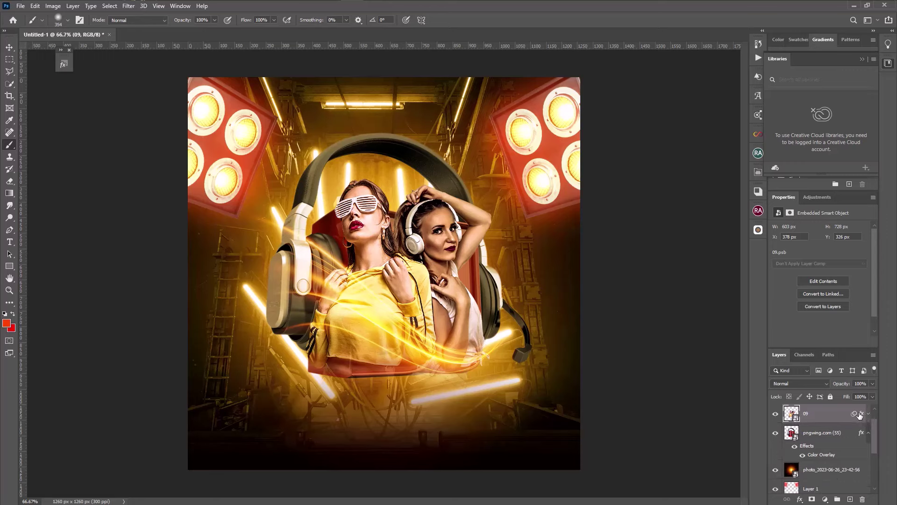
Step: Add a bright orange Inner Glow at about 26% opacity to the women's layer 09
double_click(859, 414)
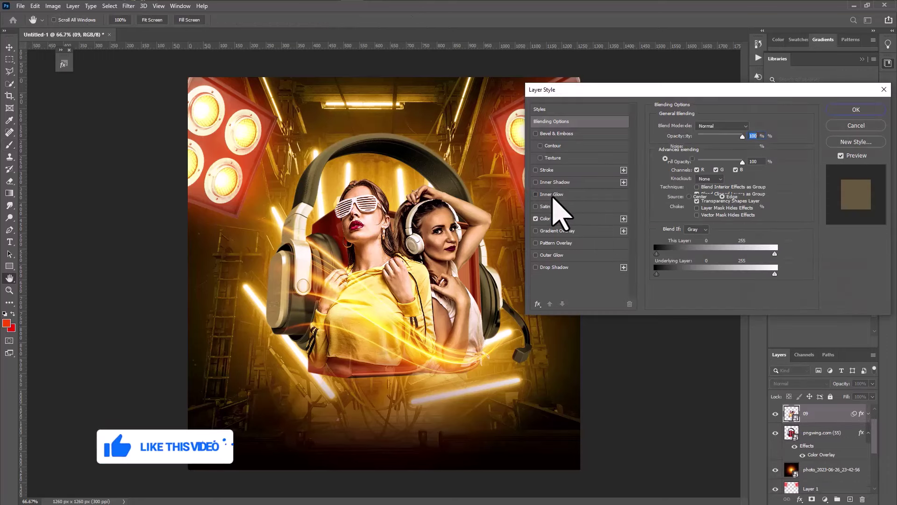
click(552, 194)
click(678, 157)
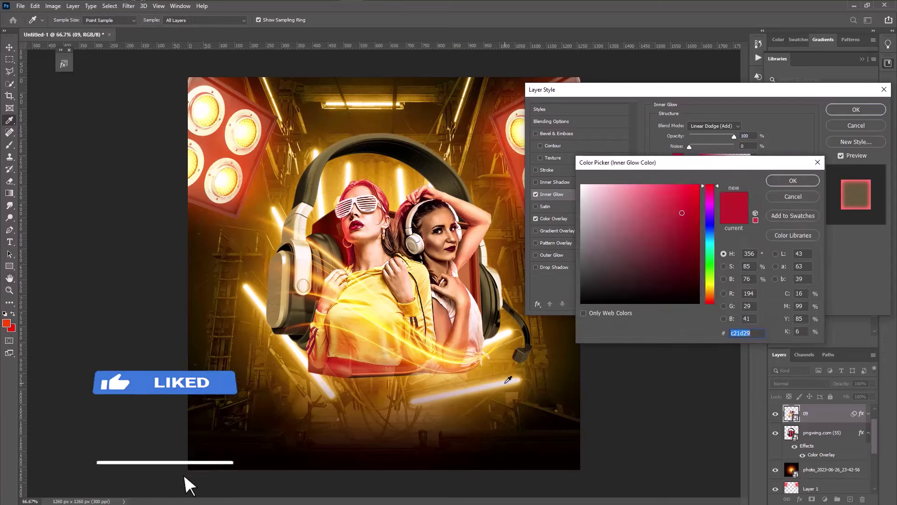
drag(711, 280, 710, 290)
click(697, 186)
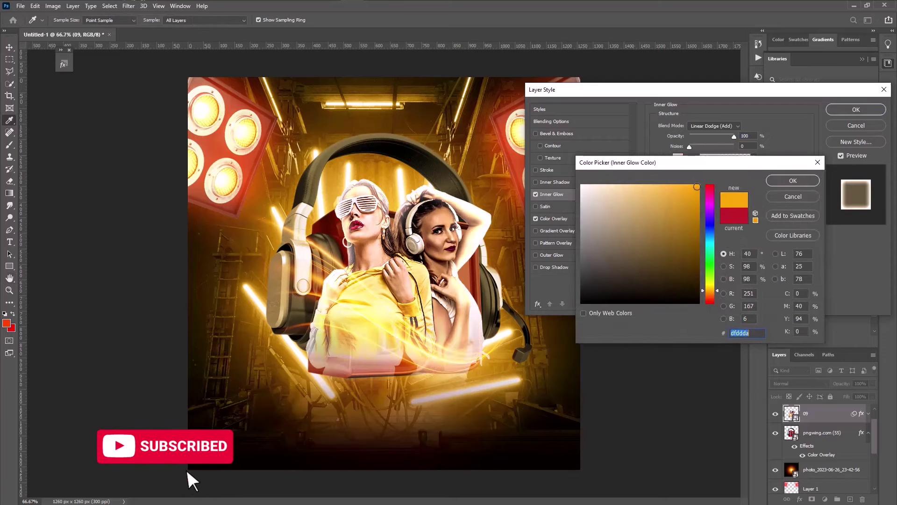
click(793, 181)
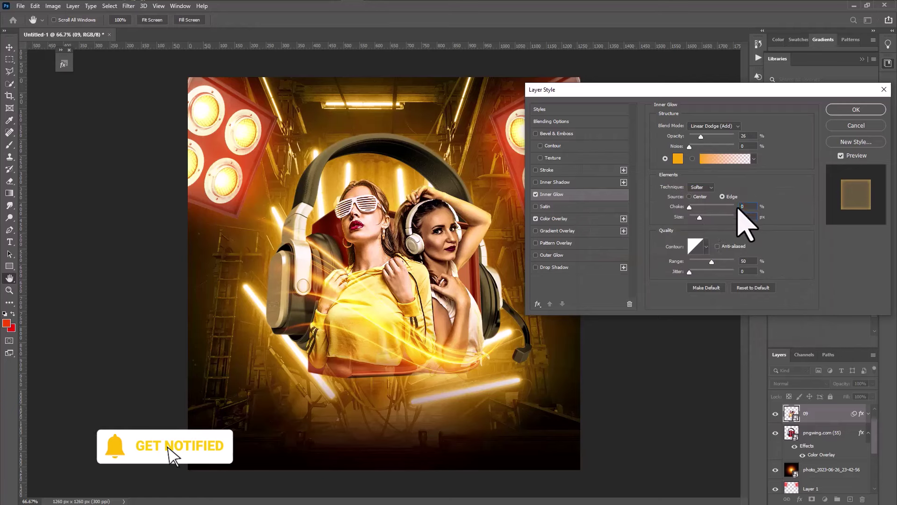
click(856, 109)
key(b)
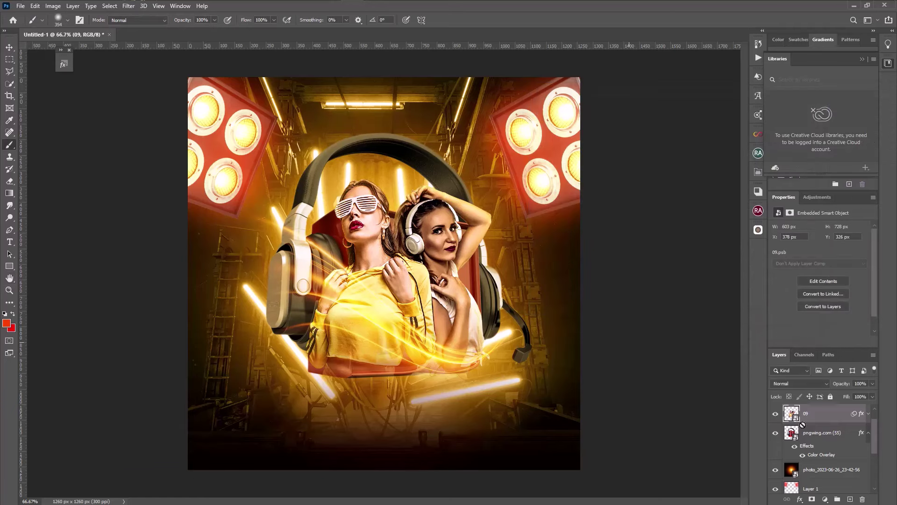
drag(802, 425, 846, 448)
Step: Embed the light bar image above the background layer and add an empty layer beneath it
scroll(847, 447, down, 2)
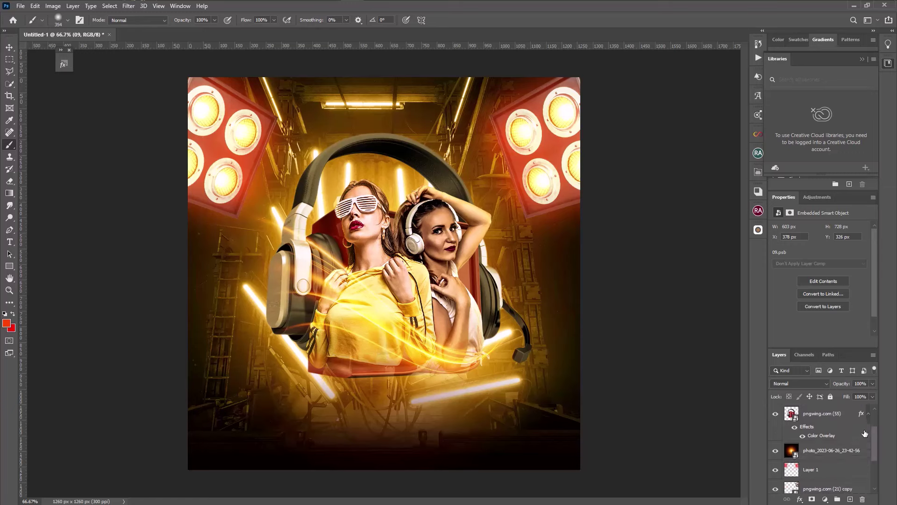
scroll(857, 439, down, 3)
click(846, 463)
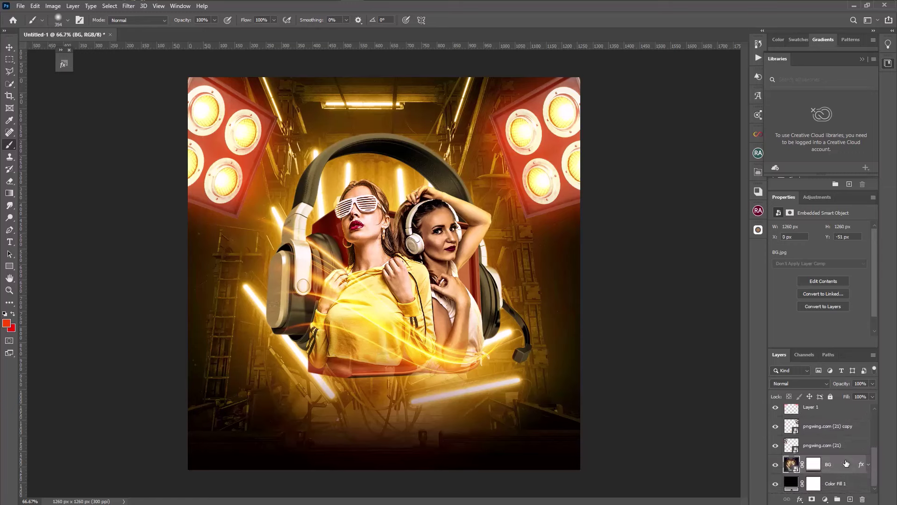
click(21, 6)
click(70, 189)
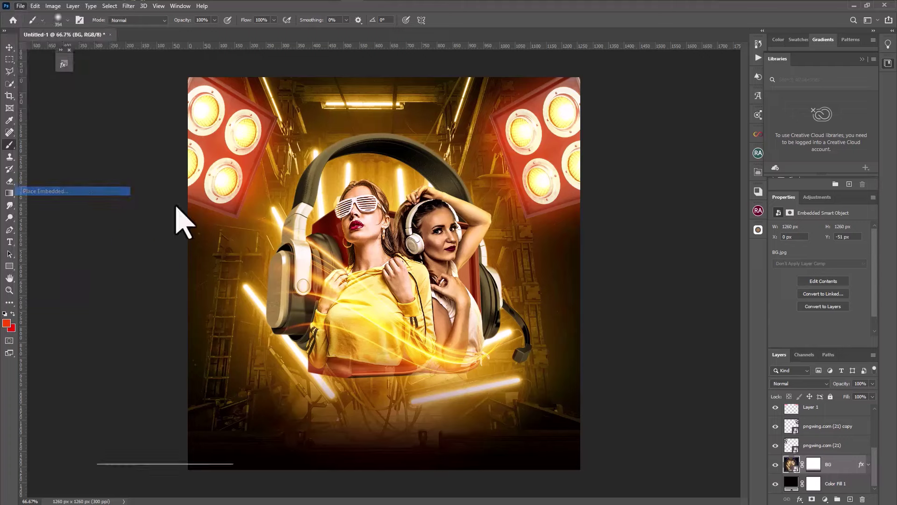
click(741, 473)
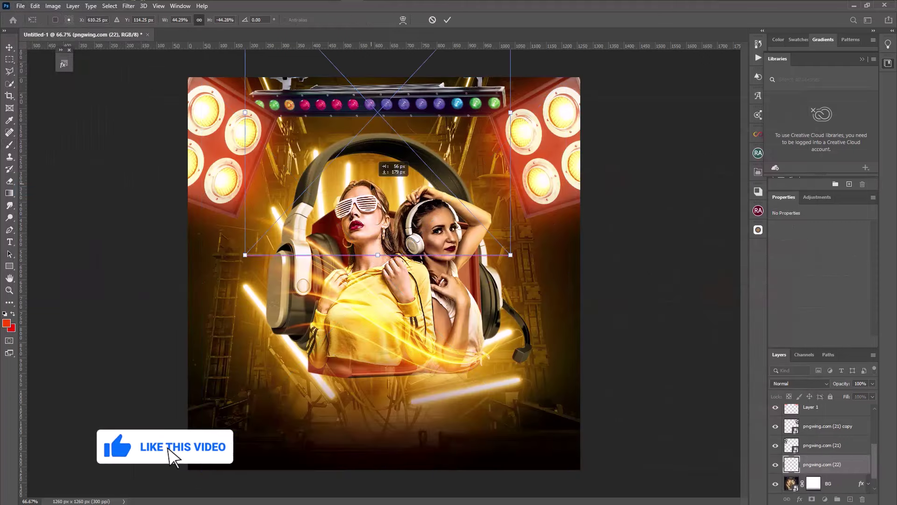
key(Return)
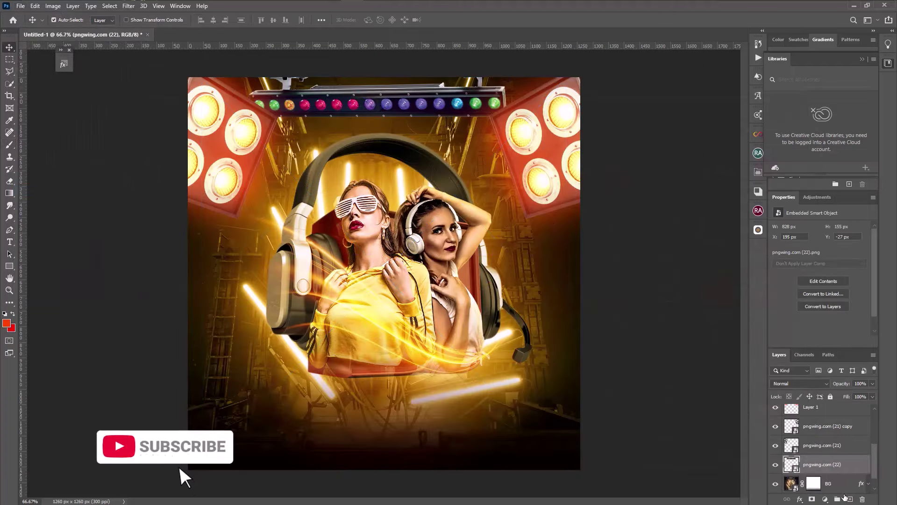
click(850, 499)
drag(832, 445, 837, 468)
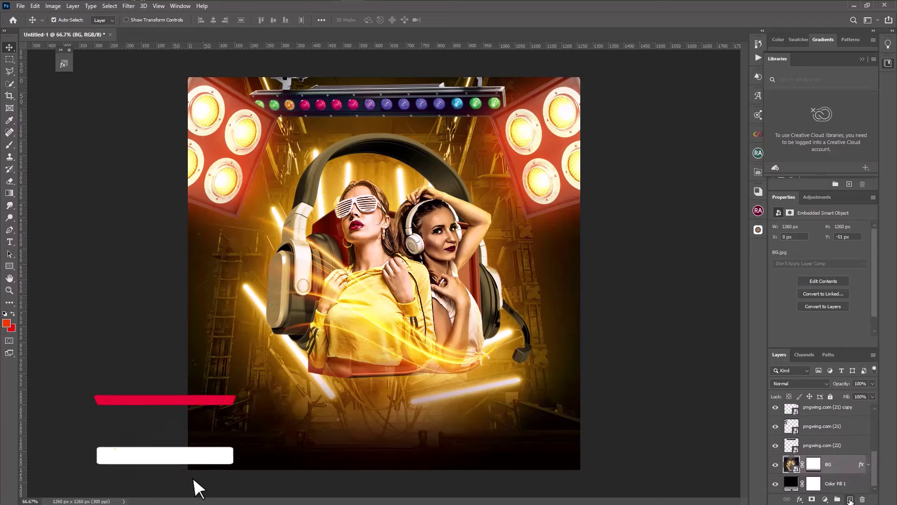
Step: Paint orange over the light bar bulbs with a 55 px brush on a Linear Dodge (Add) layer
click(800, 383)
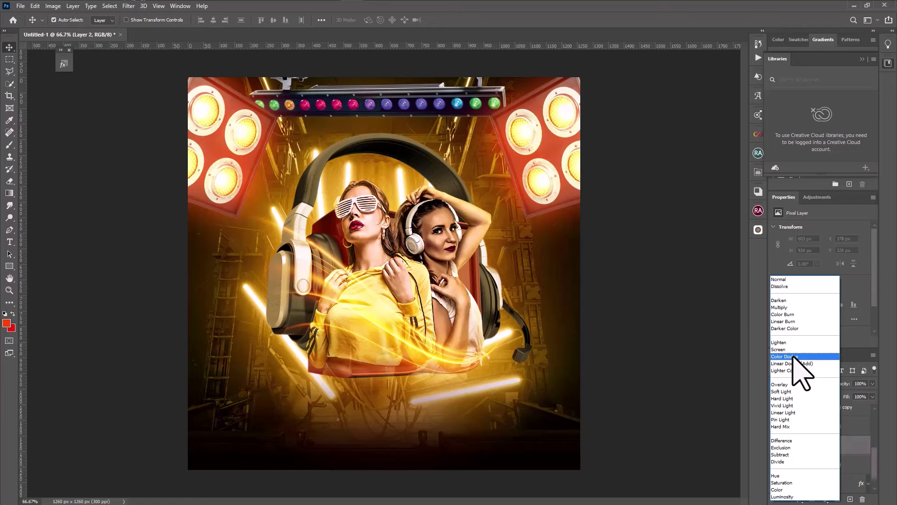
click(794, 363)
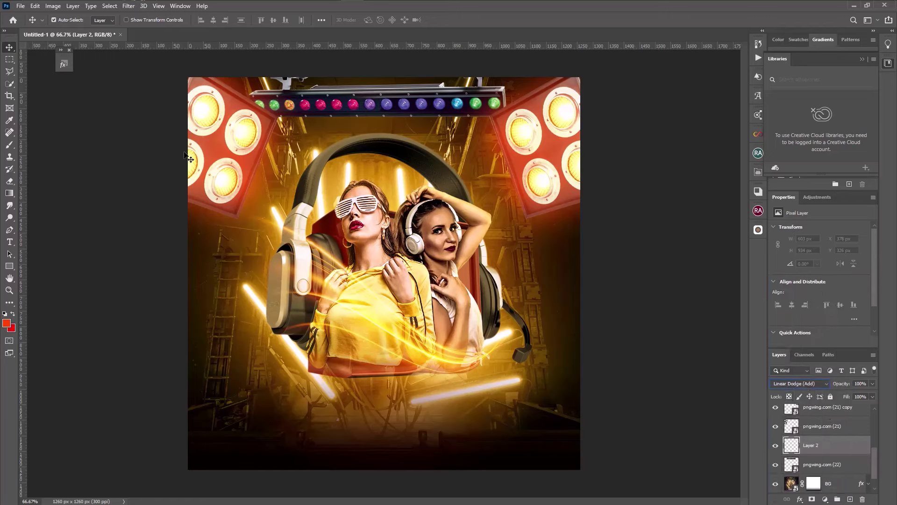
click(9, 145)
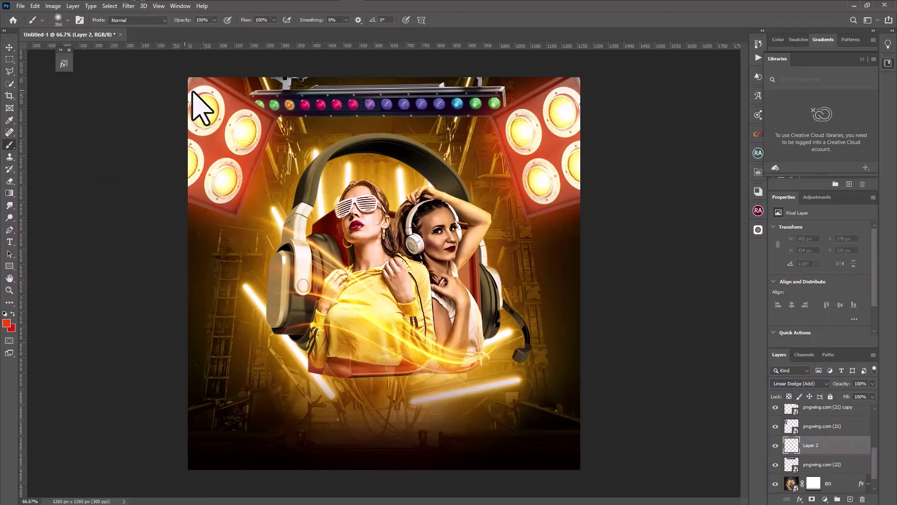
click(6, 323)
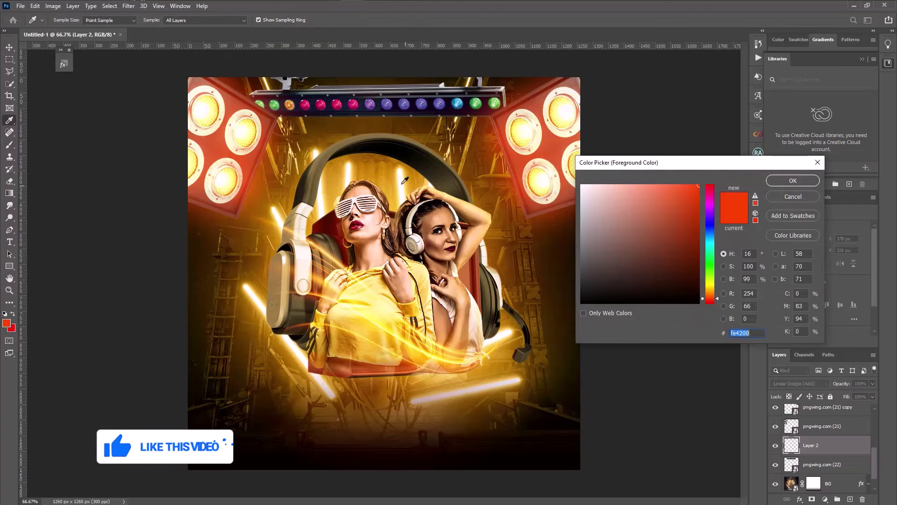
key(Return)
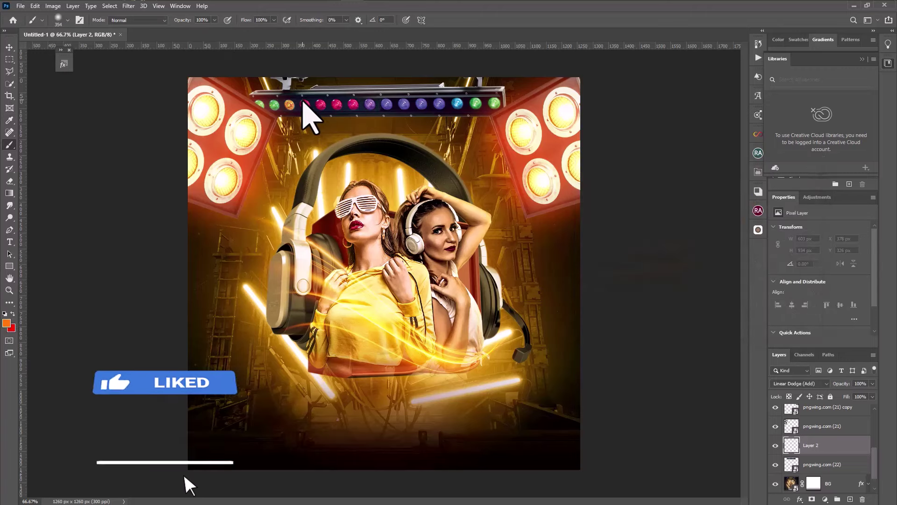
right_click(310, 114)
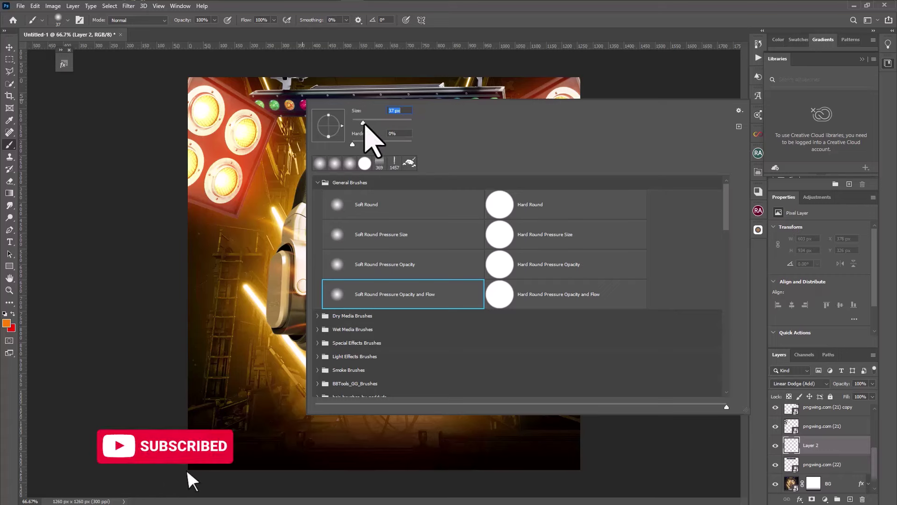
drag(363, 123, 369, 122)
key(Return)
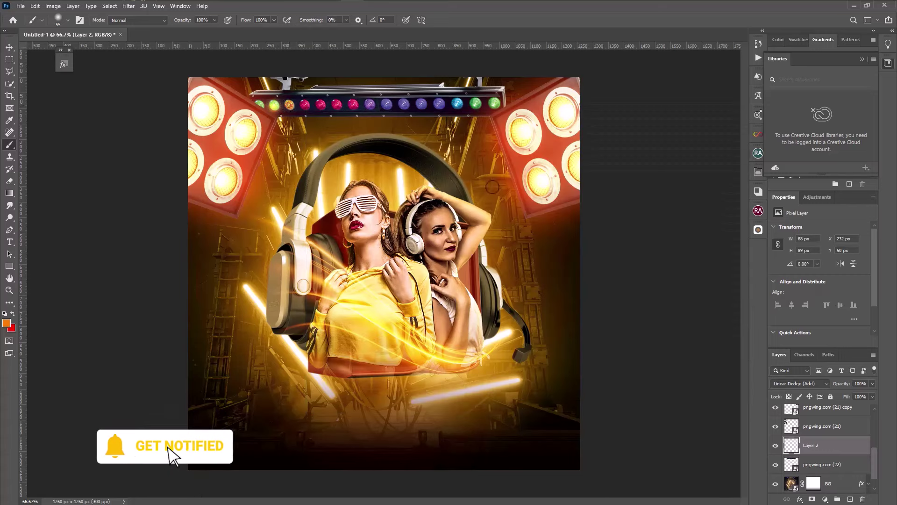
click(775, 447)
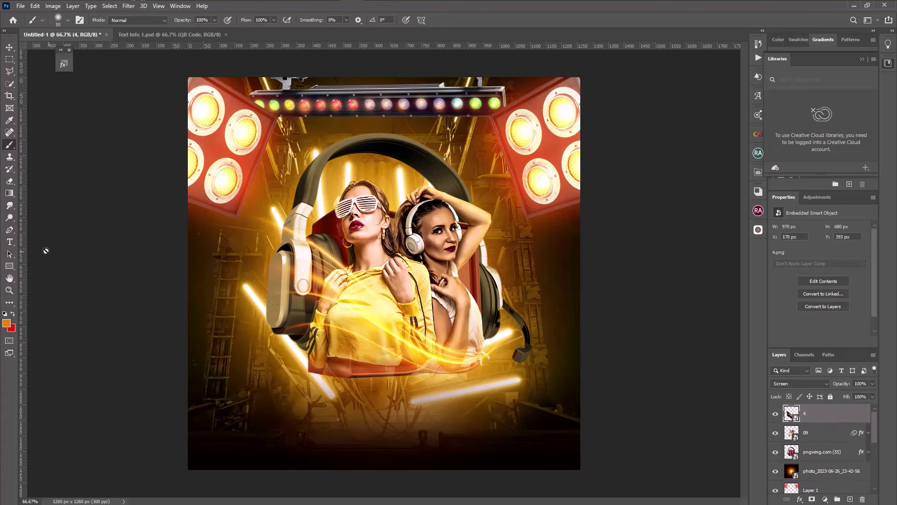
Step: Add the club text layers and give ELECTRO and MUSIC the gold Viks Text Effect style
click(7, 242)
click(246, 222)
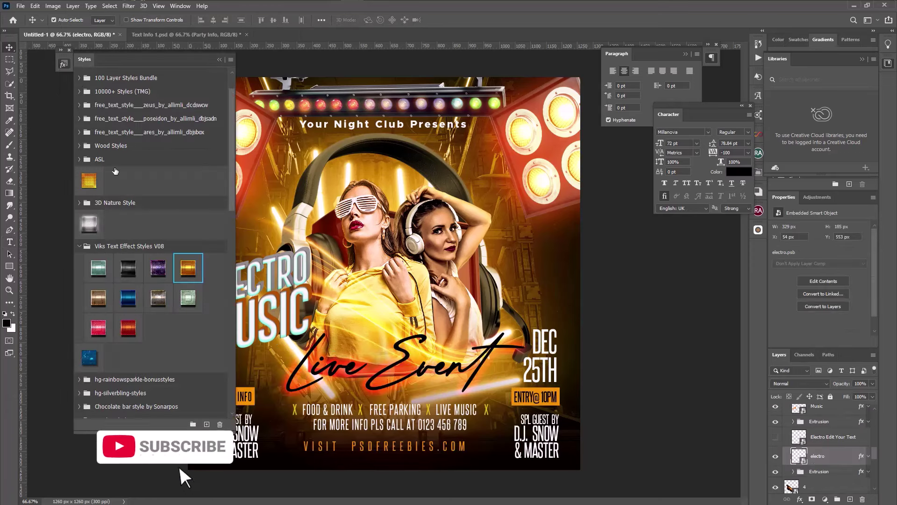
click(188, 267)
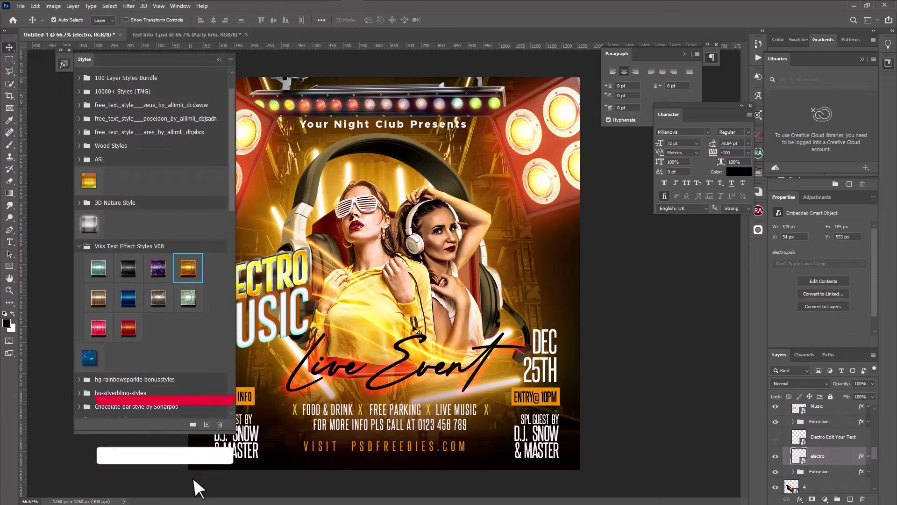
scroll(857, 475, up, 3)
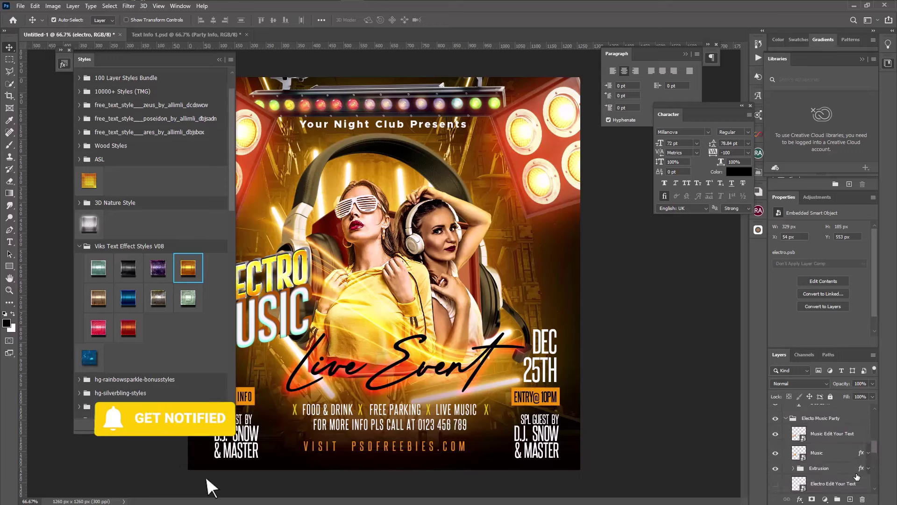
click(863, 453)
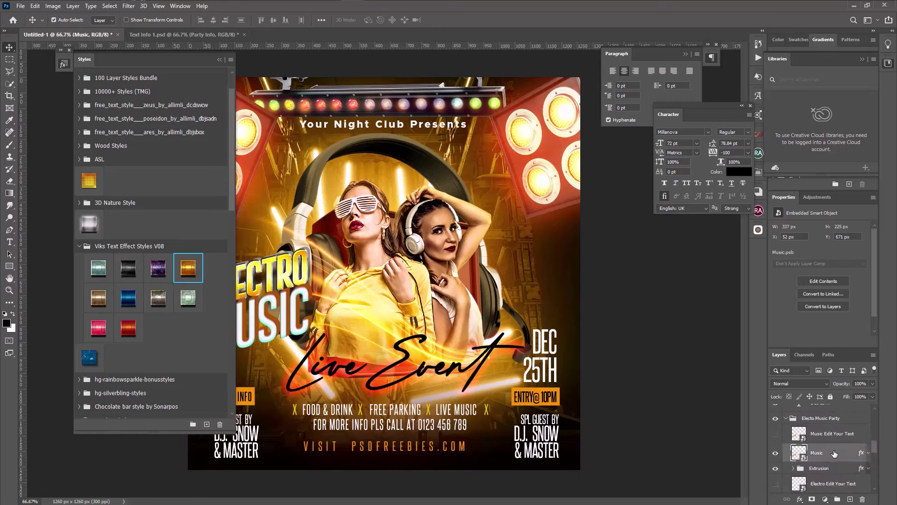
click(187, 267)
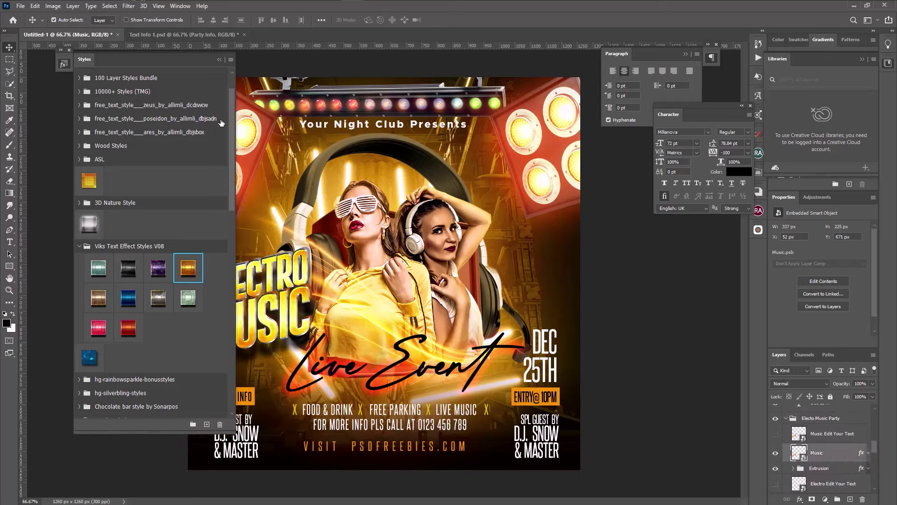
click(220, 59)
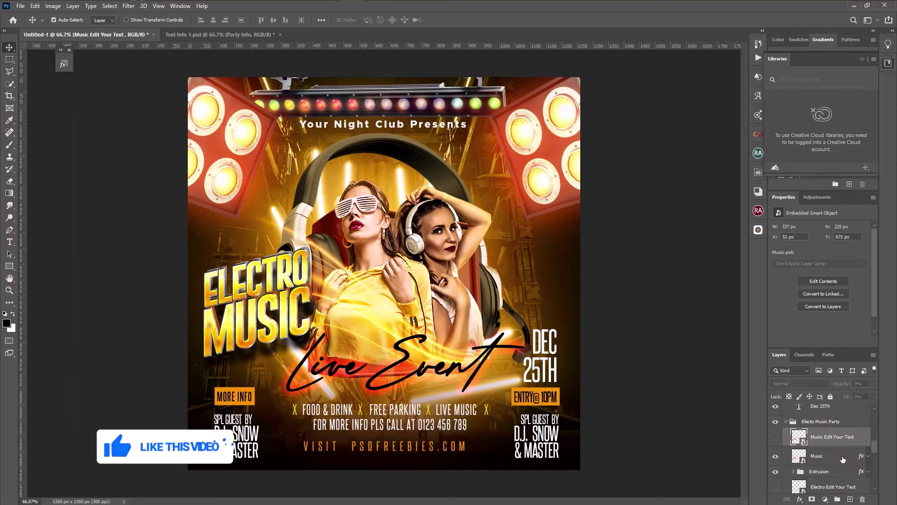
scroll(842, 459, down, 2)
double_click(799, 451)
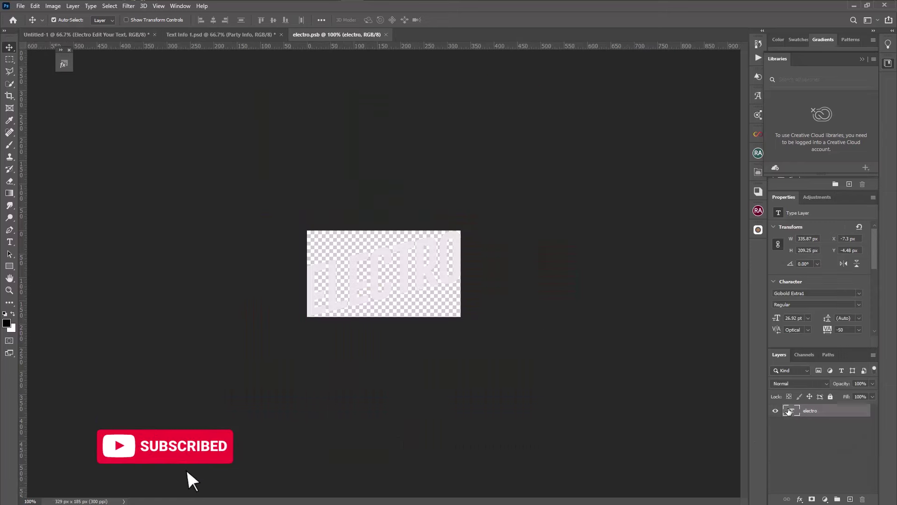
Step: Retype ELECTRO as YOUR inside the electro smart object and save it back to the flyer
double_click(791, 410)
key(BackSpace)
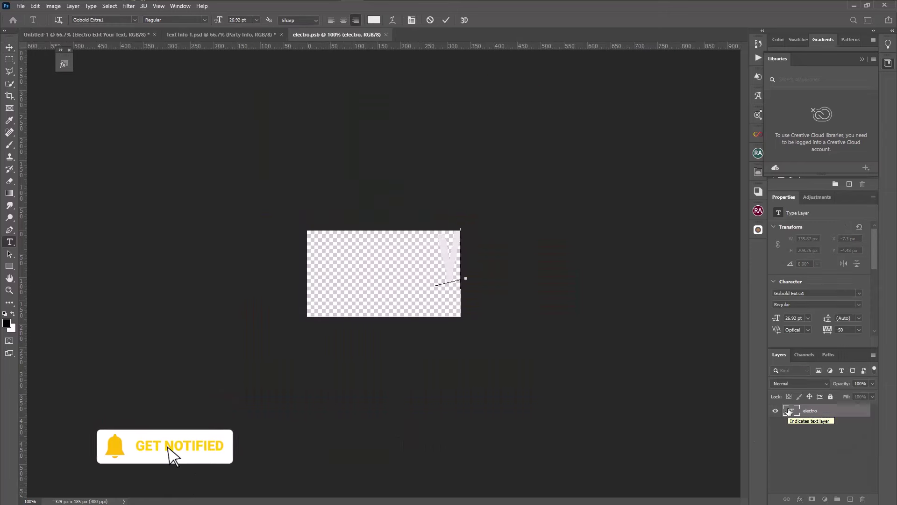
text(OUR)
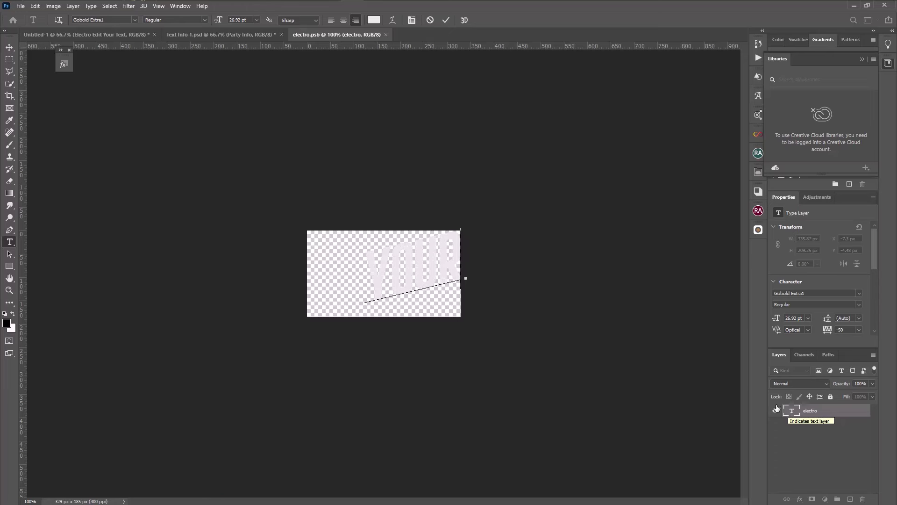
click(9, 47)
click(384, 35)
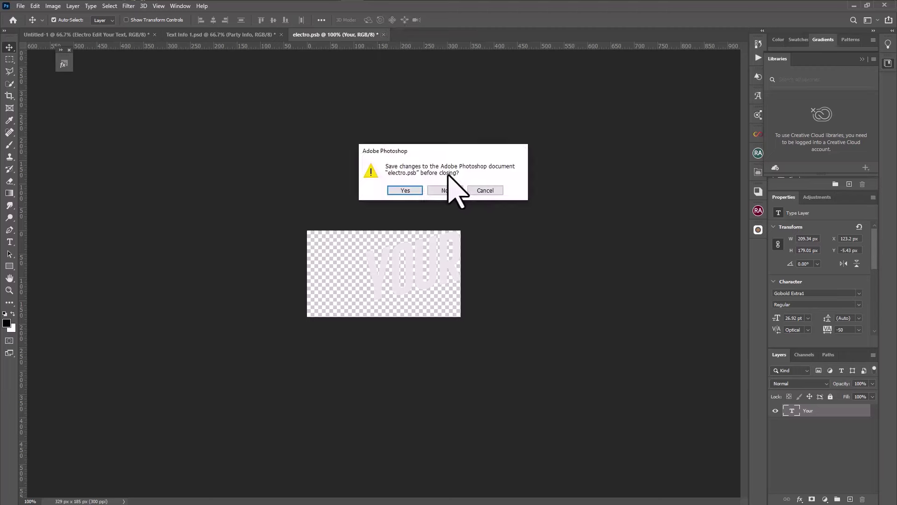
click(402, 190)
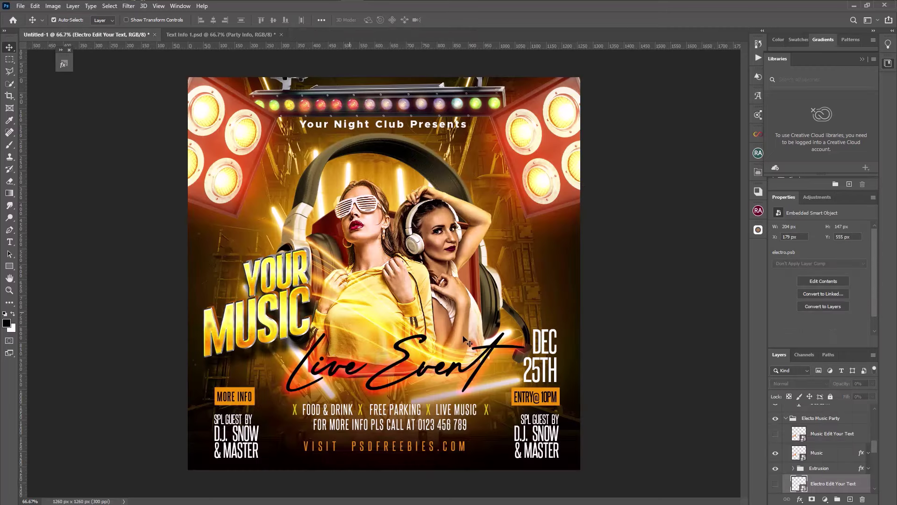
Step: Retype MUSIC as TEXT inside the Music smart object and save it back to the flyer
click(838, 411)
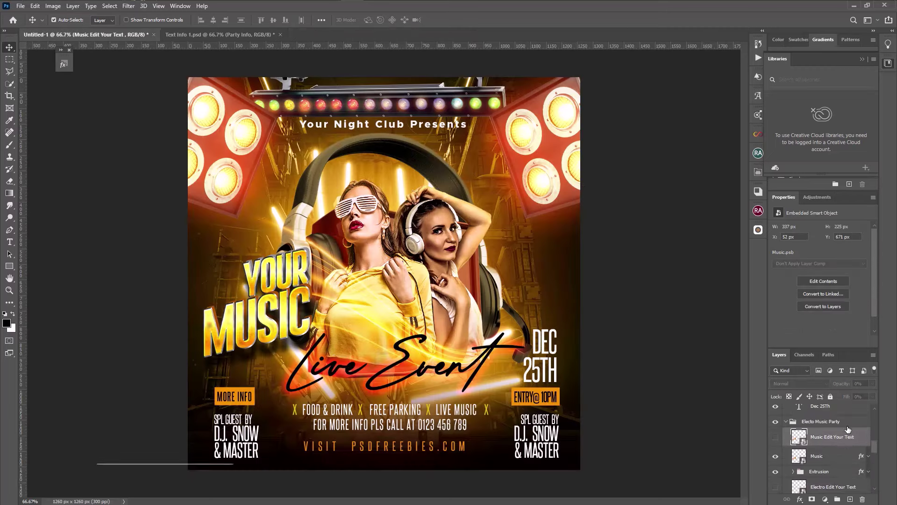
scroll(841, 420, up, 1)
double_click(802, 442)
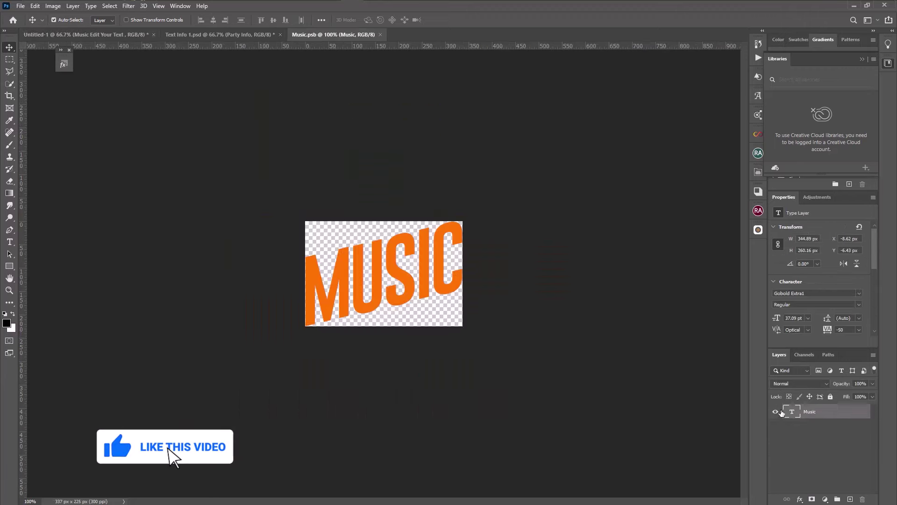
double_click(469, 291)
key(BackSpace)
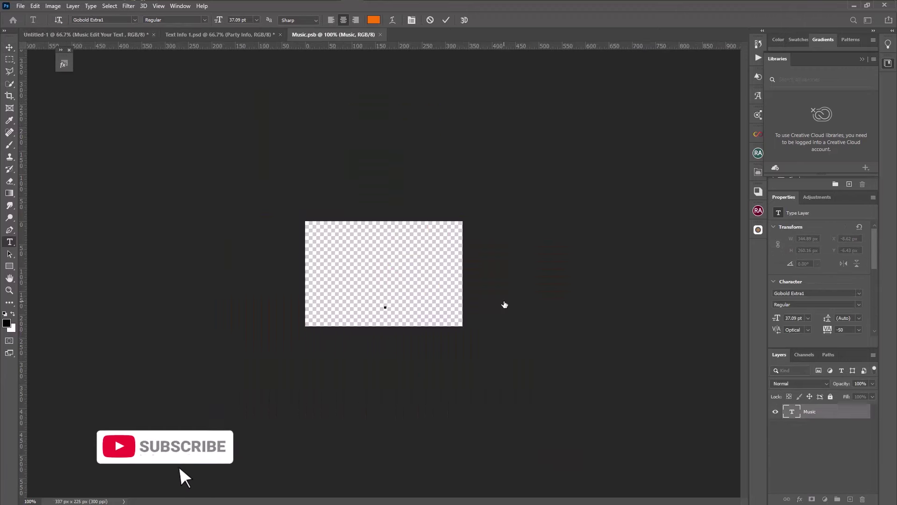
text(TEXT)
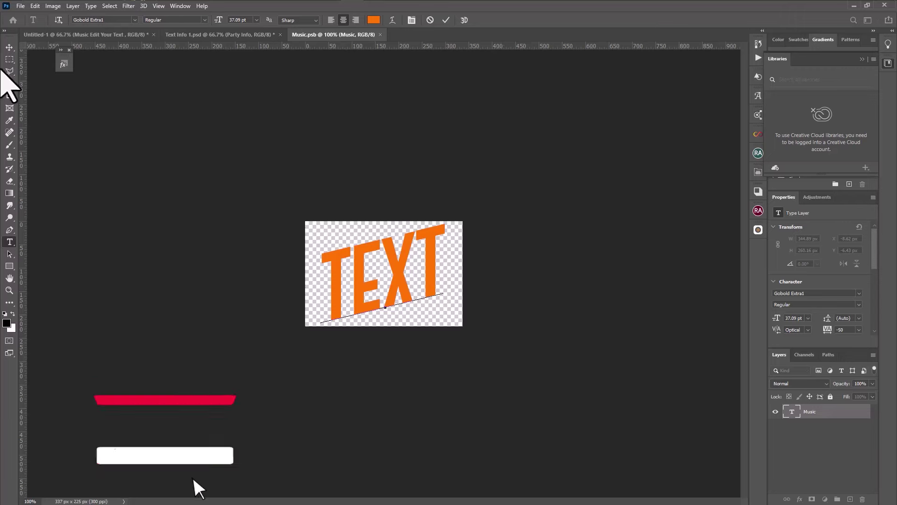
click(9, 46)
click(379, 34)
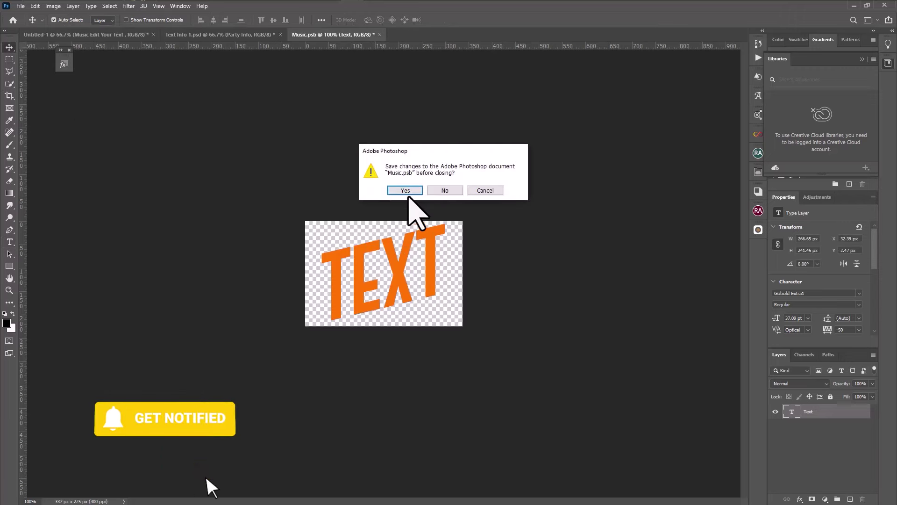
click(405, 191)
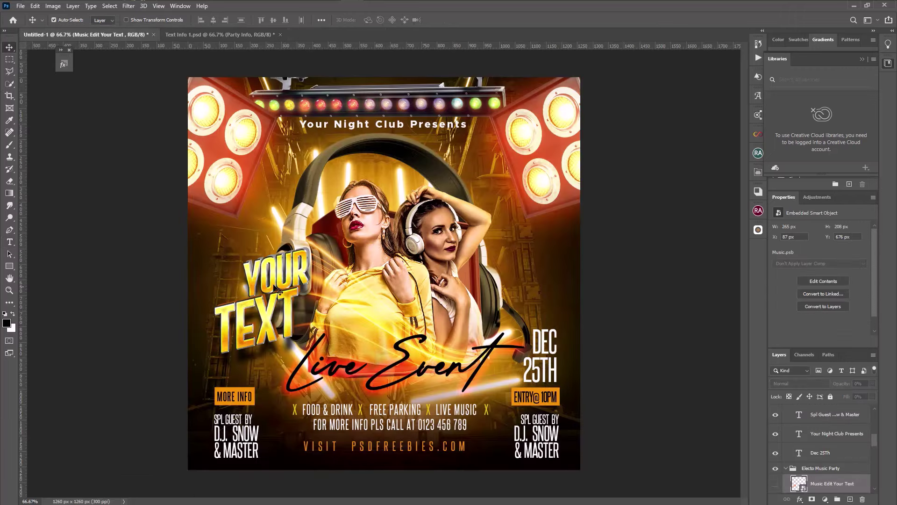